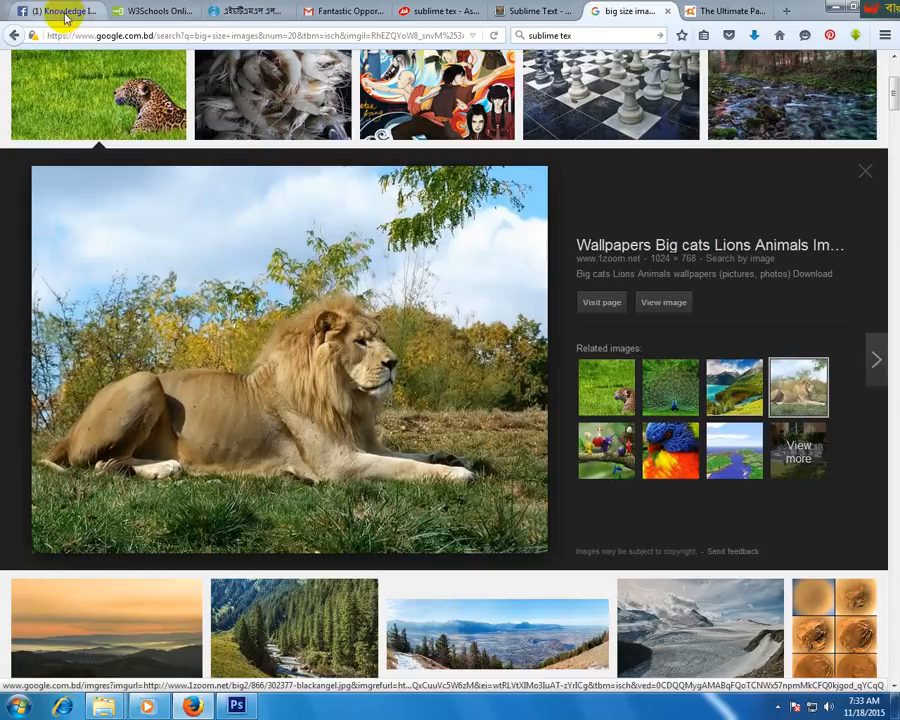
# - Look through the posts on the Knowledge Information Technology-Graphics Design Facebook page, including the first Photoshop class video
pyautogui.click(46, 11)
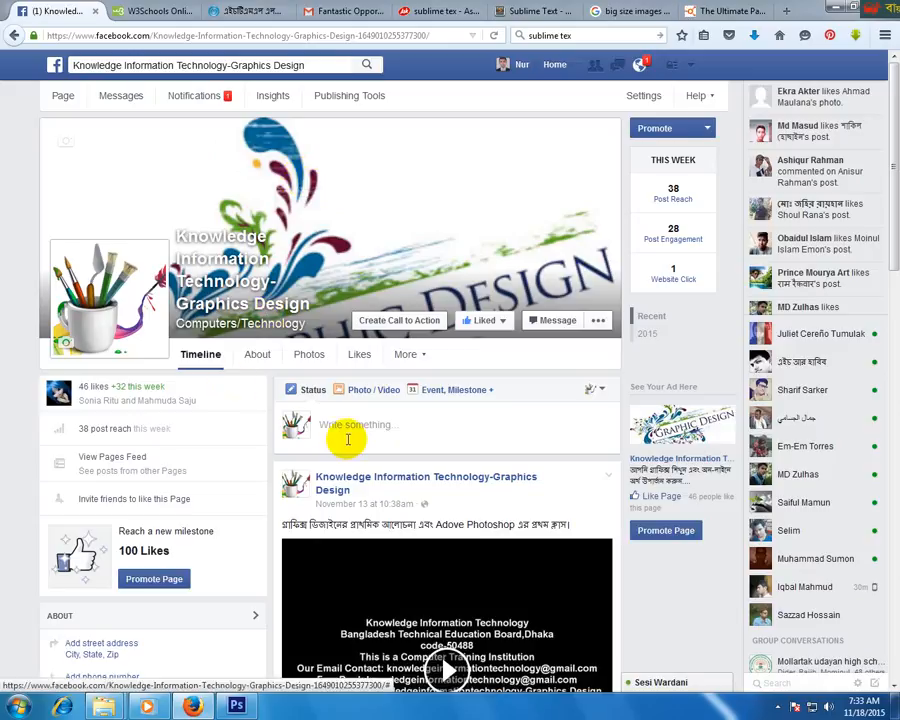
pyautogui.scroll(-3, 346, 436)
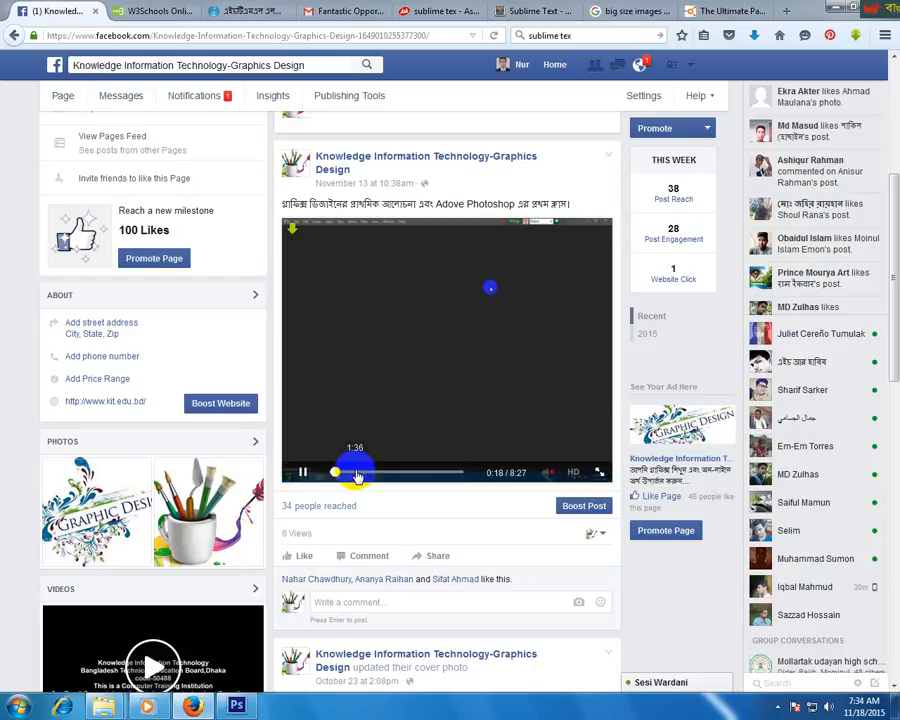
pyautogui.scroll(-3, 352, 470)
pyautogui.scroll(-2, 352, 470)
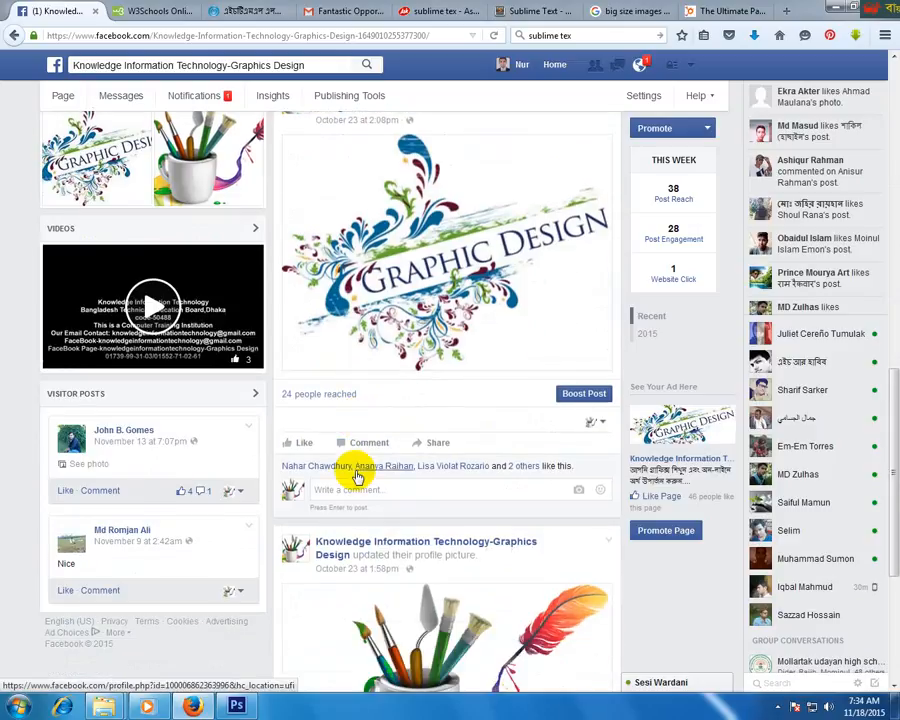
pyautogui.scroll(7, 356, 478)
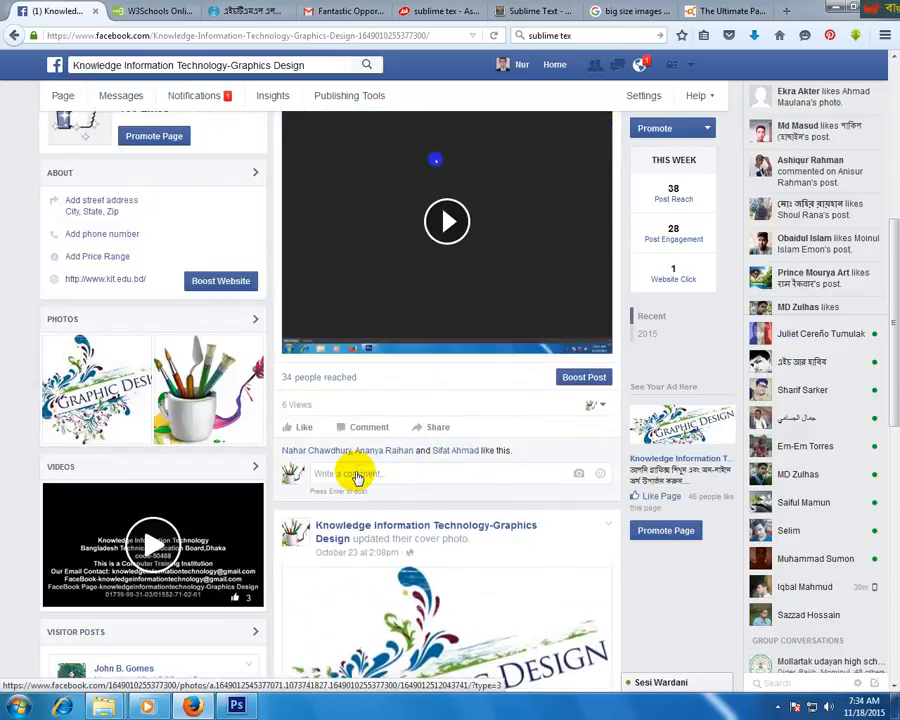
pyautogui.scroll(2, 356, 478)
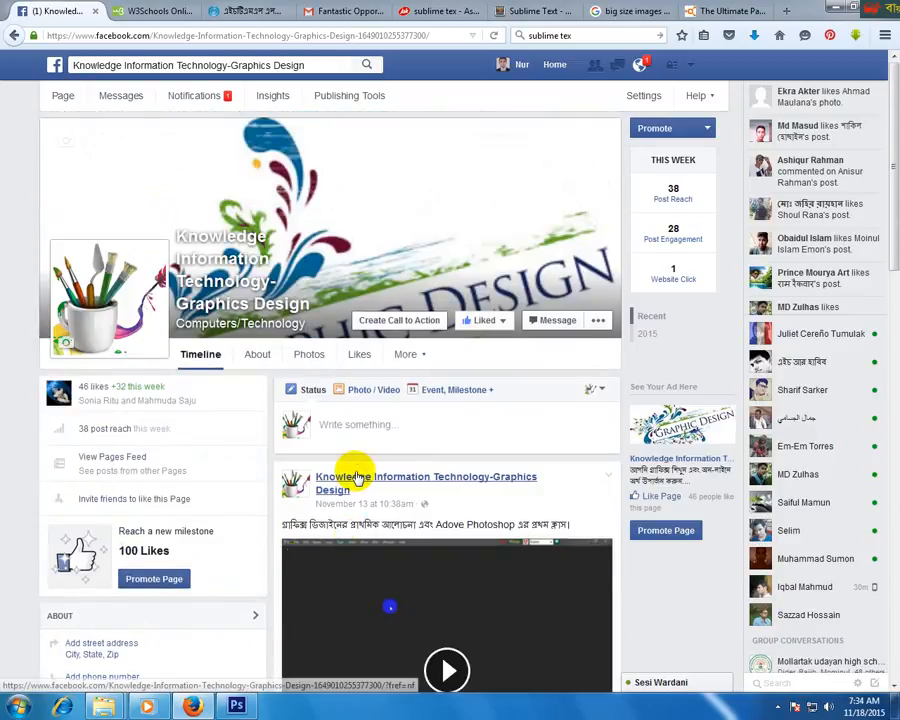
pyautogui.moveTo(376, 468)
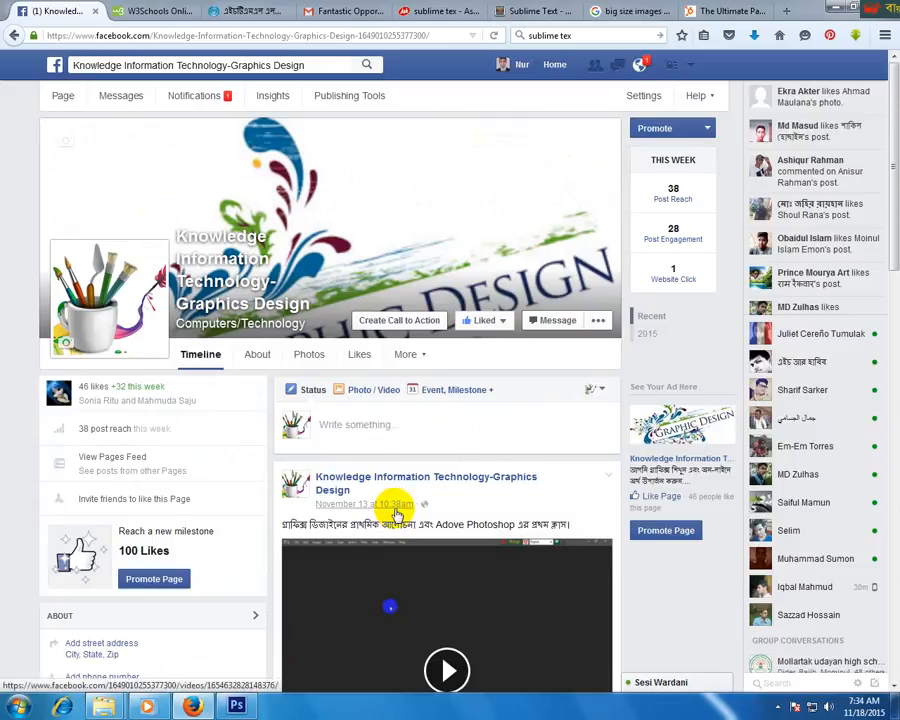
pyautogui.moveTo(398, 508)
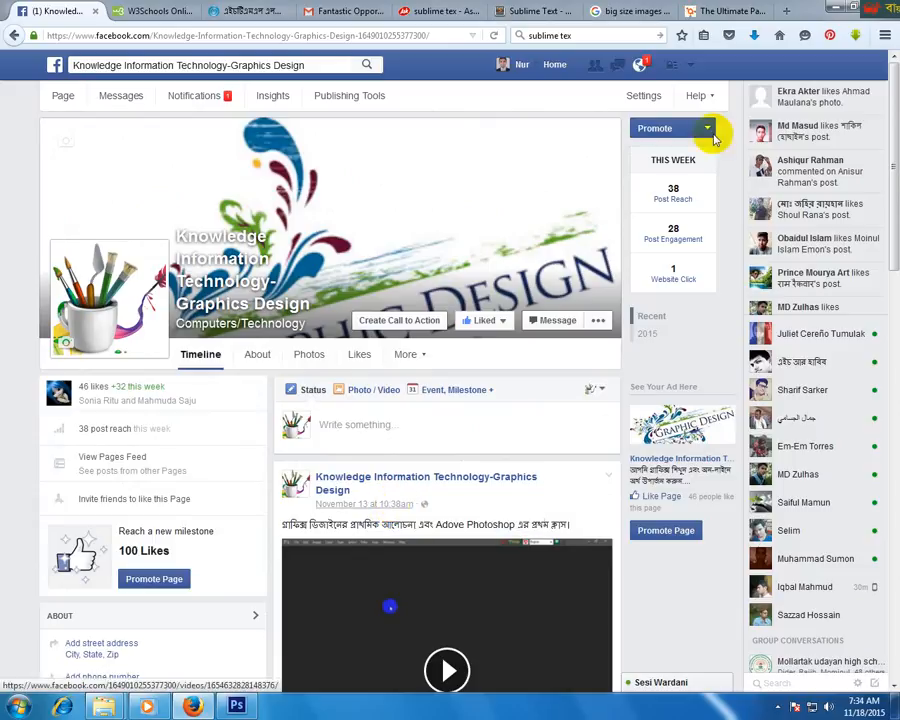
# - Switch to Photoshop and activate the freehand Lasso Tool
pyautogui.click(833, 8)
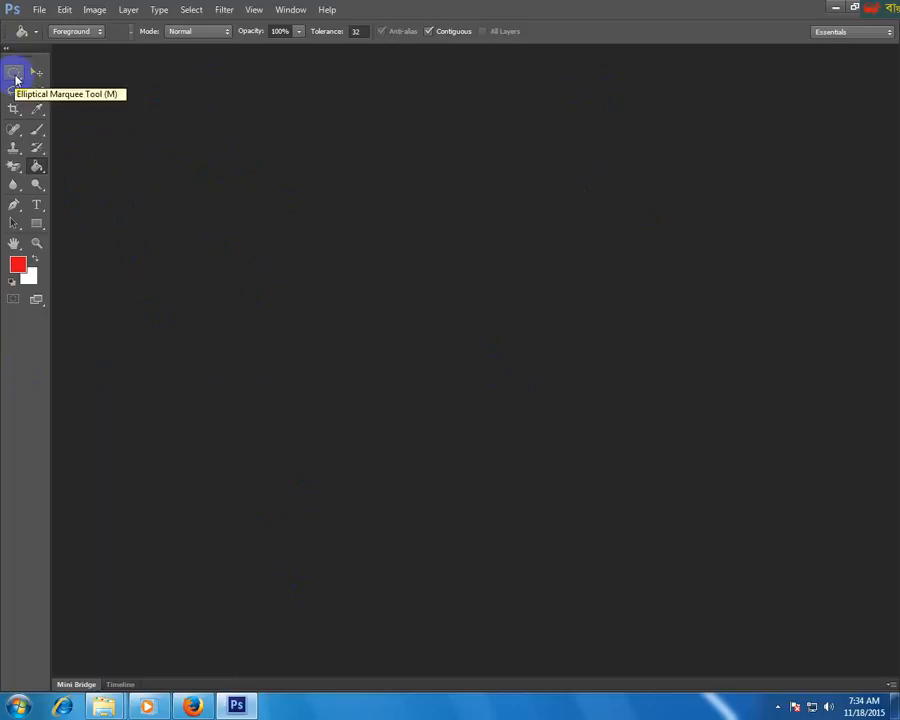
pyautogui.moveTo(18, 75)
pyautogui.mouseDown()
pyautogui.moveTo(100, 94)
pyautogui.moveTo(98, 121)
pyautogui.moveTo(86, 72)
pyautogui.moveTo(100, 86)
pyautogui.moveTo(16, 82)
pyautogui.moveTo(82, 99)
pyautogui.moveTo(80, 88)
pyautogui.moveTo(73, 96)
pyautogui.mouseUp()
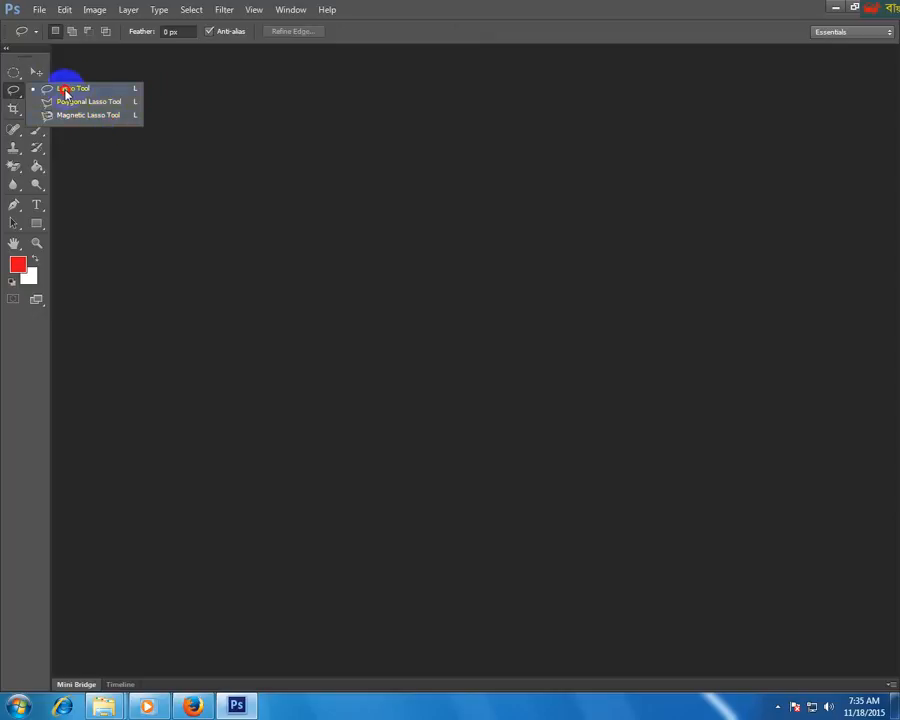
pyautogui.click(14, 94)
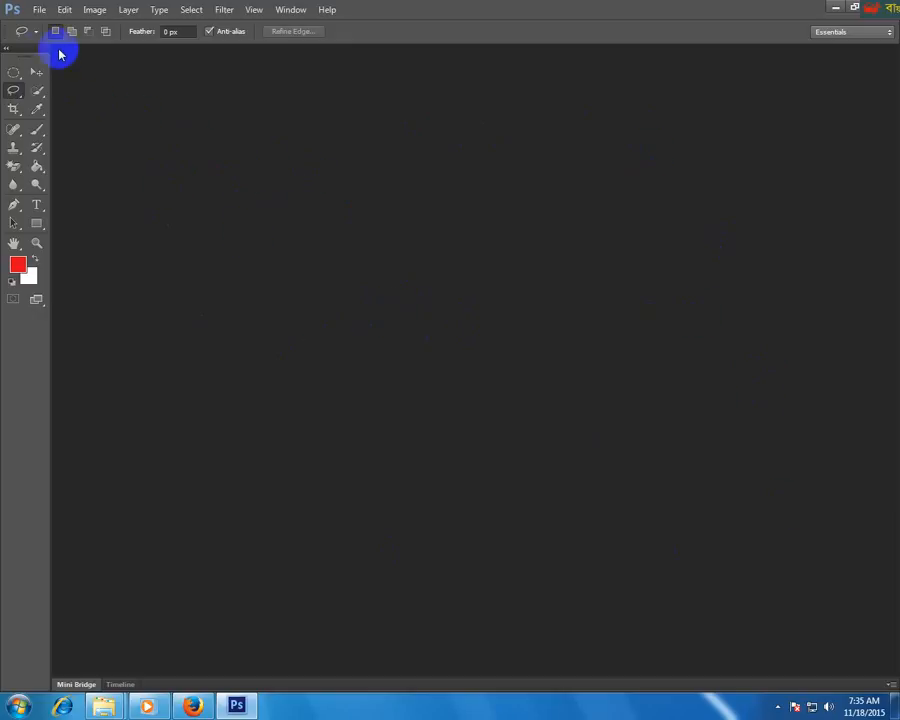
# - Open the Lions image from the Images & Wallpapers folder on drive D: and dismiss the Windows color scheme prompt
pyautogui.click(40, 10)
pyautogui.click(54, 37)
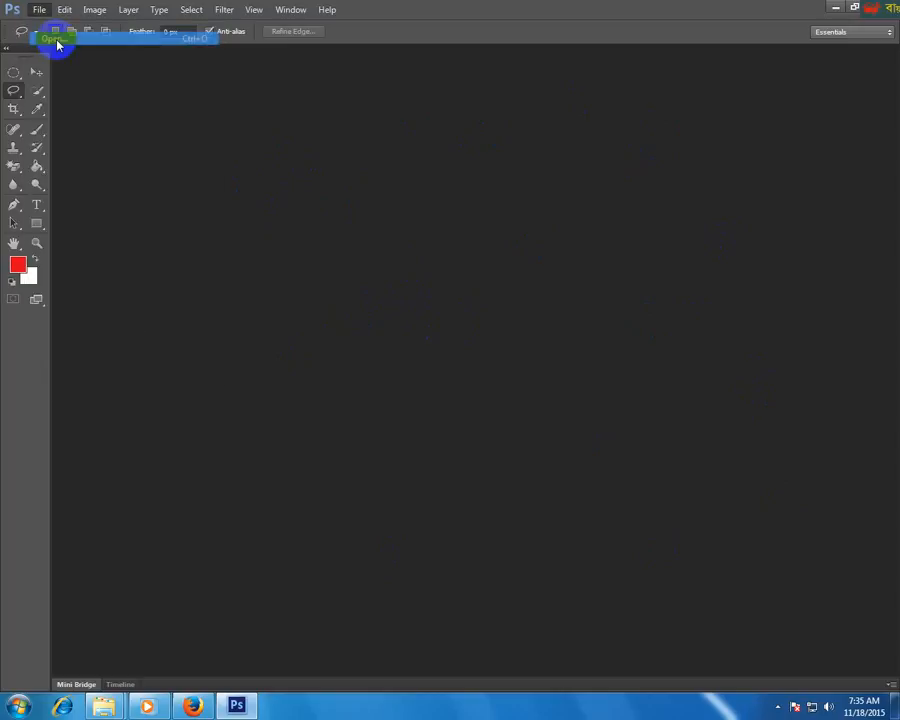
pyautogui.moveTo(285, 72); pyautogui.dragTo(386, 100)
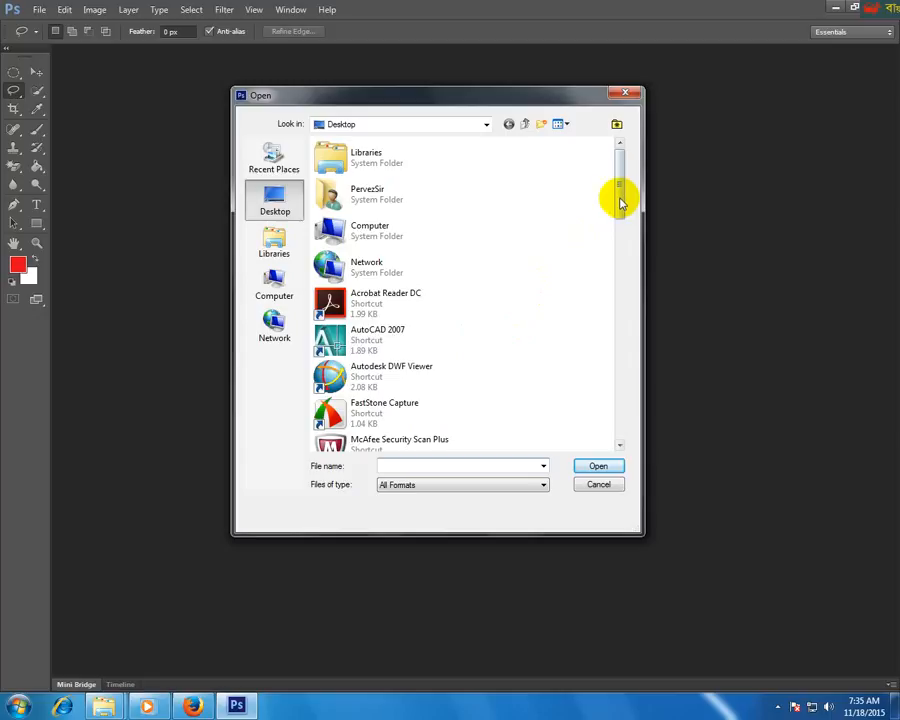
pyautogui.click(276, 290)
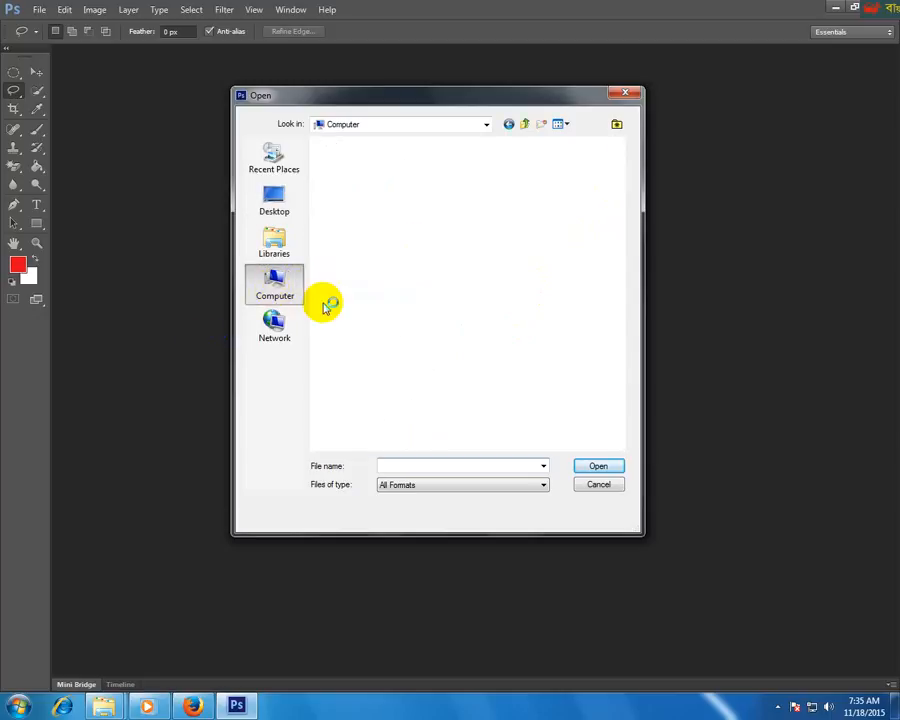
pyautogui.doubleClick(362, 212)
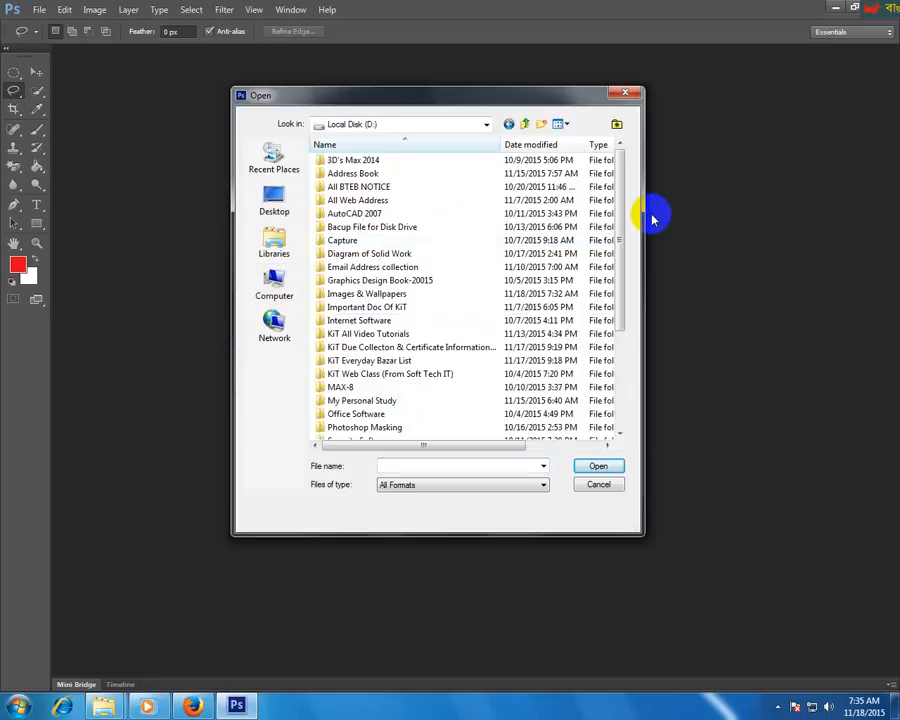
pyautogui.moveTo(619, 221); pyautogui.dragTo(617, 265)
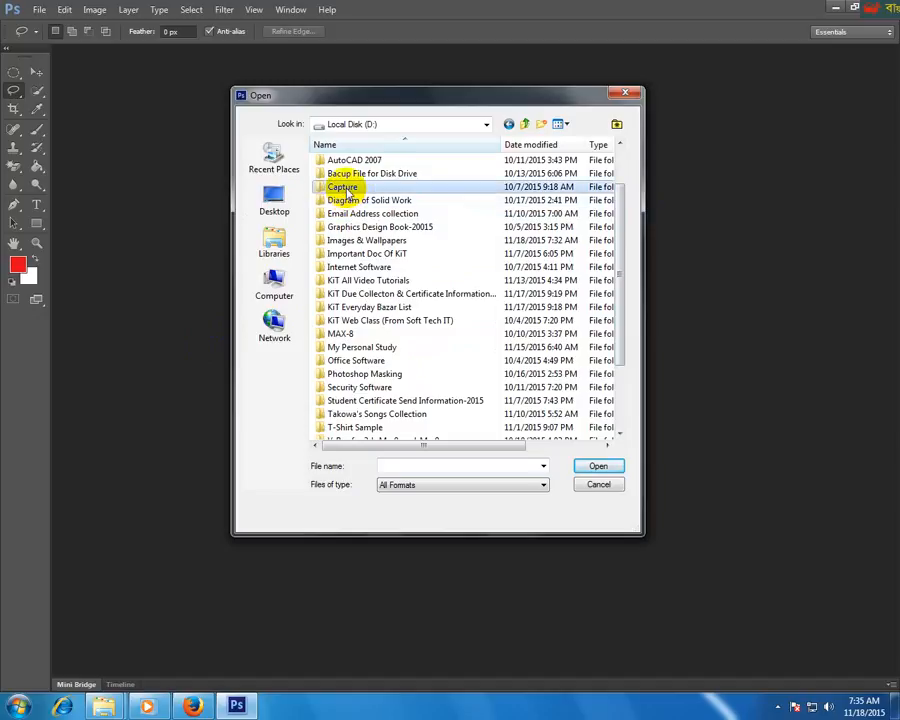
pyautogui.doubleClick(376, 242)
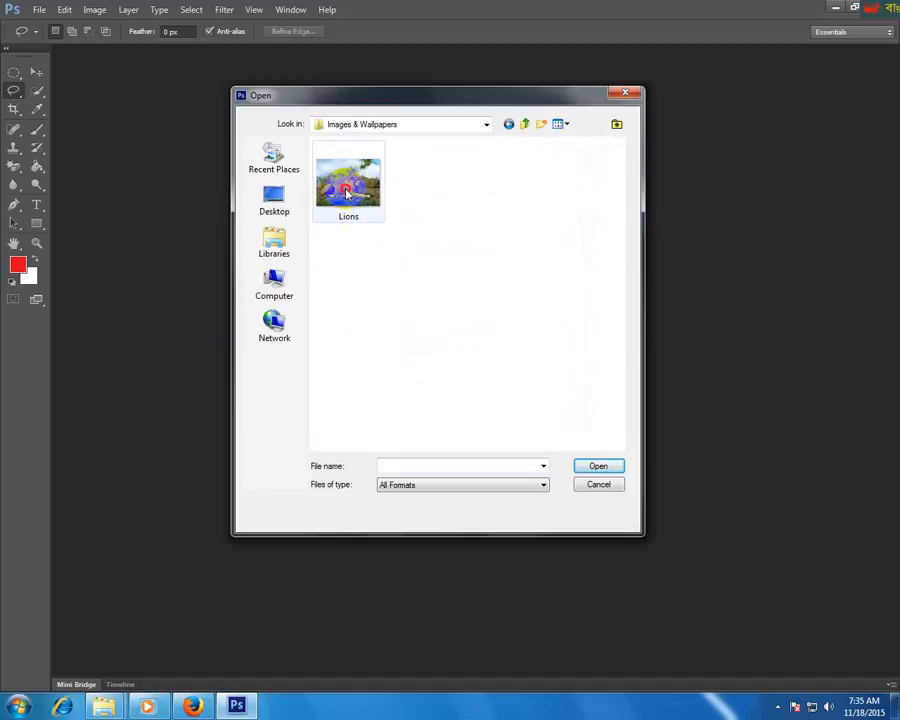
pyautogui.click(347, 193)
pyautogui.click(599, 466)
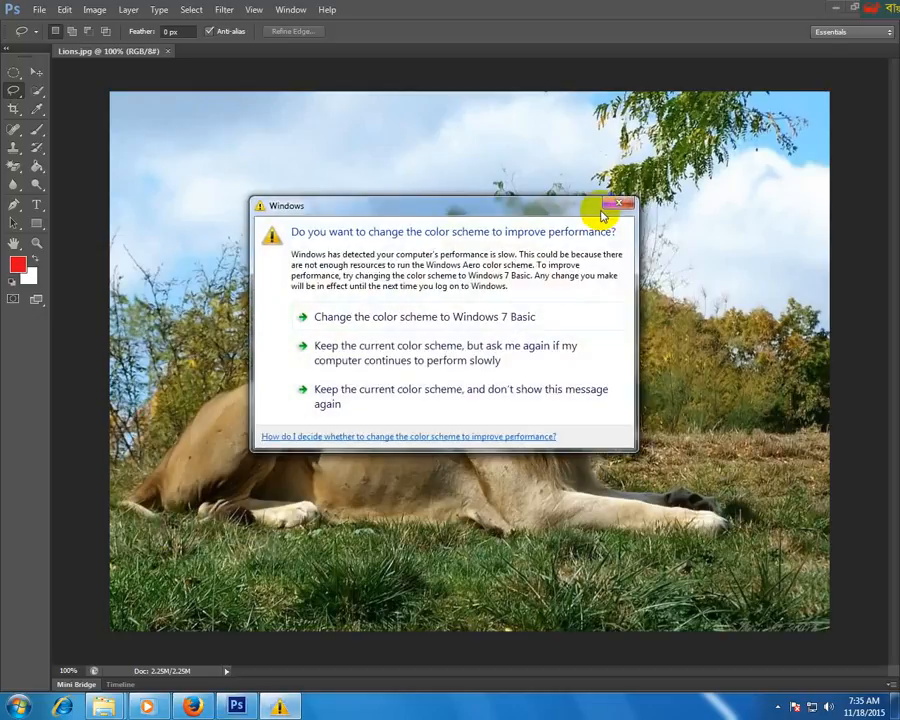
pyautogui.click(608, 207)
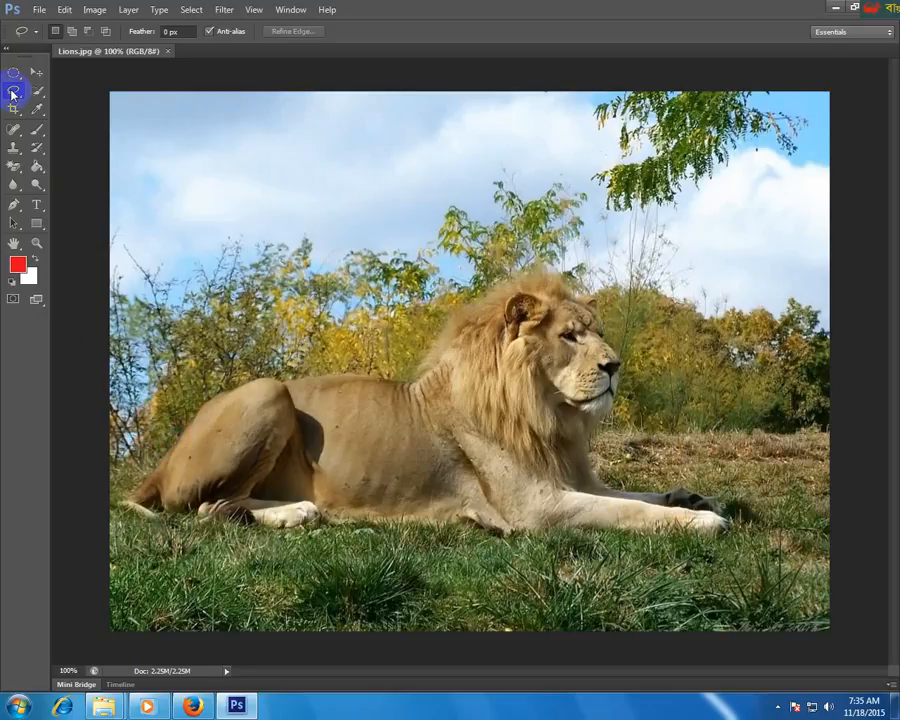
# - Try a rough freehand outline around the lion with the Lasso Tool and deselect it
pyautogui.moveTo(13, 93); pyautogui.dragTo(76, 91)
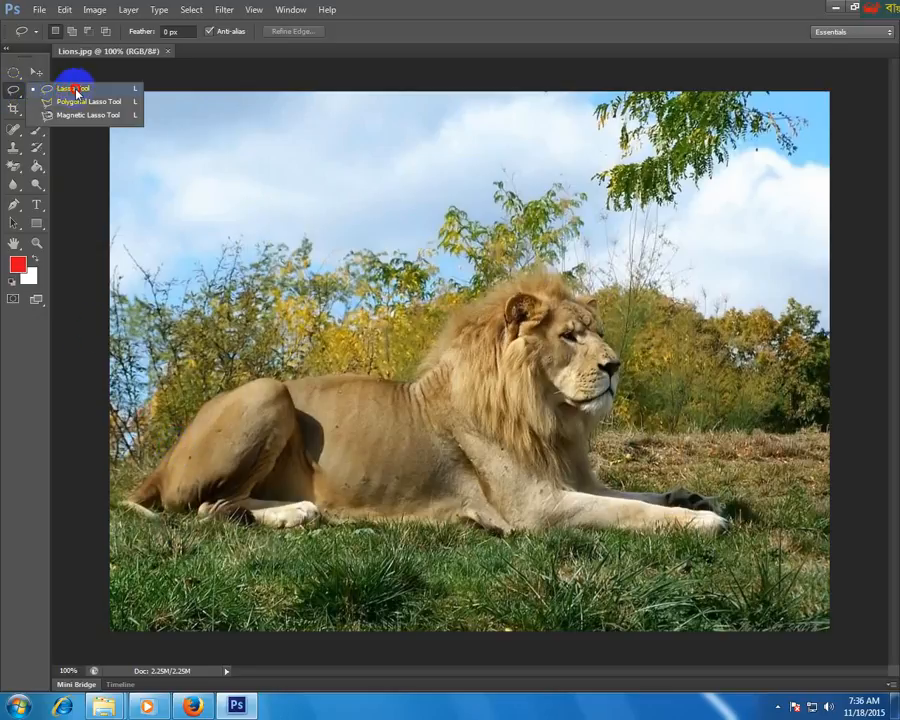
pyautogui.moveTo(76, 92); pyautogui.dragTo(76, 92)
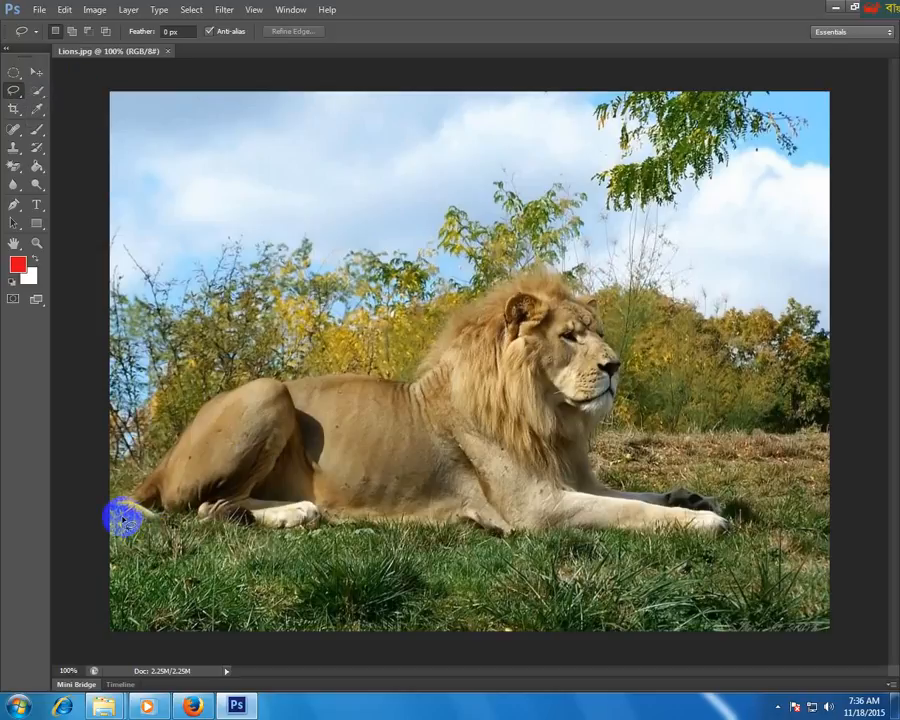
pyautogui.moveTo(122, 515)
pyautogui.mouseDown()
pyautogui.moveTo(214, 537)
pyautogui.moveTo(245, 529)
pyautogui.moveTo(287, 539)
pyautogui.moveTo(502, 542)
pyautogui.moveTo(540, 571)
pyautogui.moveTo(607, 542)
pyautogui.moveTo(735, 536)
pyautogui.moveTo(746, 527)
pyautogui.moveTo(727, 490)
pyautogui.moveTo(638, 475)
pyautogui.moveTo(613, 438)
pyautogui.moveTo(629, 410)
pyautogui.moveTo(631, 377)
pyautogui.moveTo(629, 338)
pyautogui.moveTo(615, 313)
pyautogui.moveTo(560, 257)
pyautogui.moveTo(508, 253)
pyautogui.moveTo(428, 318)
pyautogui.moveTo(396, 358)
pyautogui.moveTo(223, 376)
pyautogui.moveTo(169, 423)
pyautogui.moveTo(122, 490)
pyautogui.mouseUp()
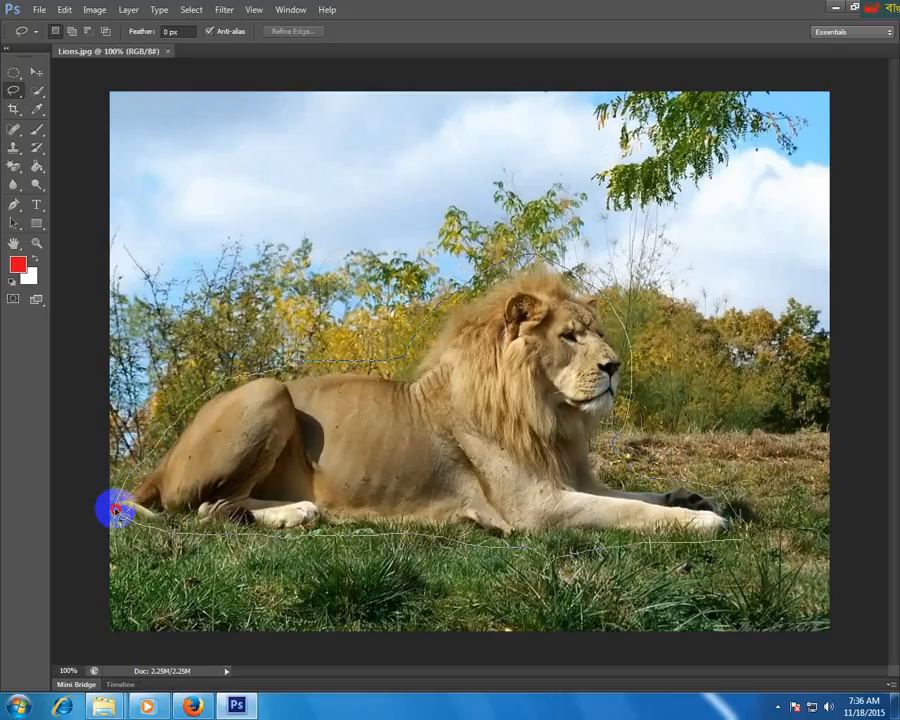
pyautogui.moveTo(122, 517); pyautogui.dragTo(122, 516)
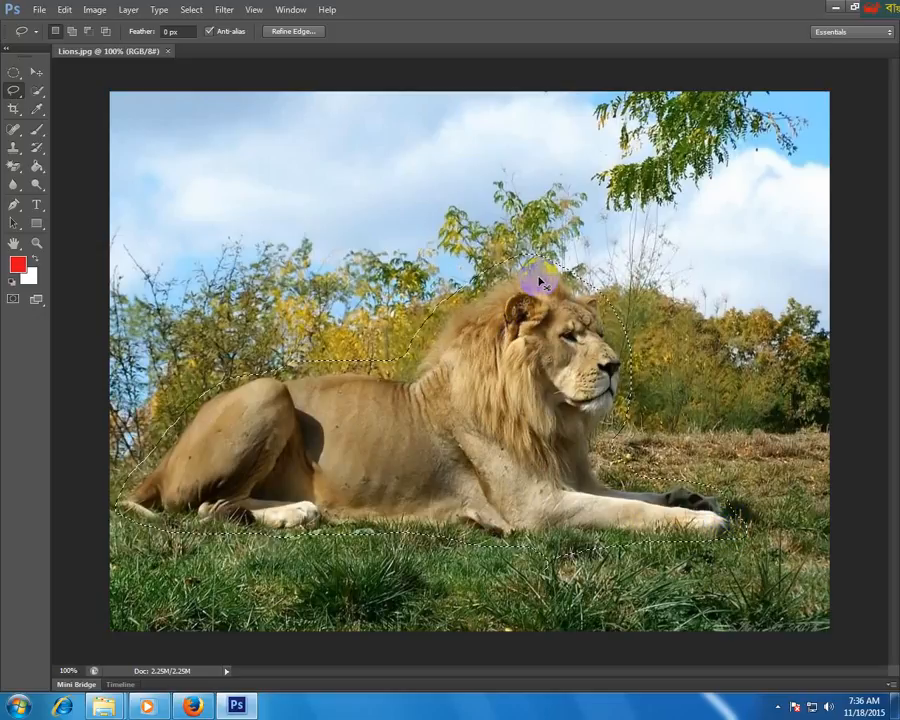
pyautogui.hotkey('ctrl', 'd')
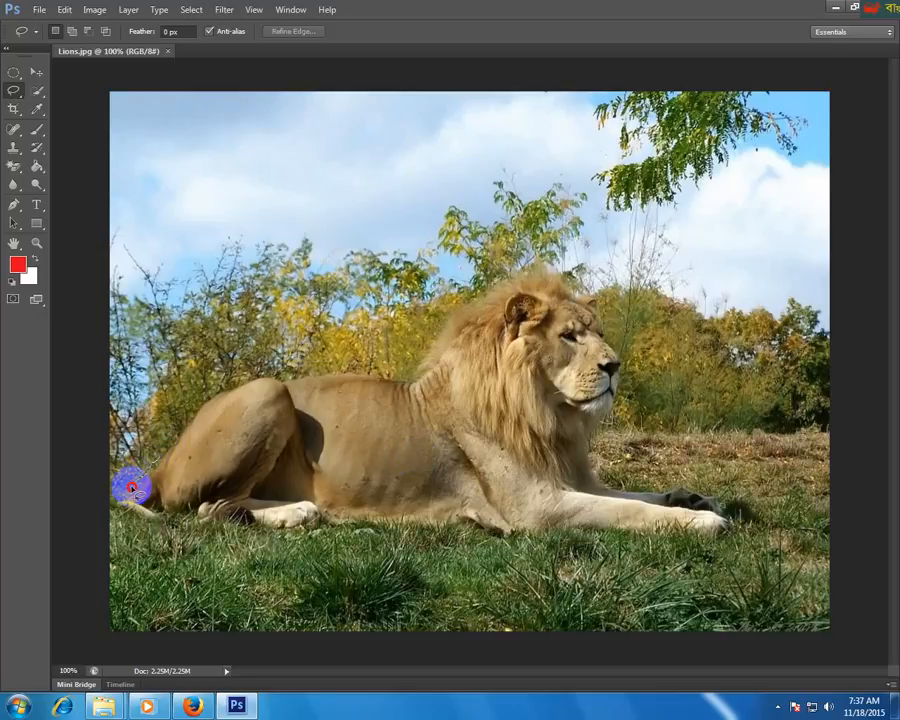
# - Draw a closed freehand Lasso selection around the whole lion, from tail to front paws, and copy it
pyautogui.moveTo(116, 511)
pyautogui.mouseDown()
pyautogui.moveTo(150, 526)
pyautogui.moveTo(260, 533)
pyautogui.moveTo(412, 528)
pyautogui.moveTo(683, 546)
pyautogui.moveTo(727, 538)
pyautogui.moveTo(739, 520)
pyautogui.moveTo(697, 484)
pyautogui.moveTo(659, 482)
pyautogui.moveTo(601, 459)
pyautogui.moveTo(623, 414)
pyautogui.moveTo(626, 346)
pyautogui.moveTo(568, 257)
pyautogui.moveTo(498, 257)
pyautogui.moveTo(458, 275)
pyautogui.moveTo(394, 353)
pyautogui.moveTo(269, 363)
pyautogui.moveTo(213, 389)
pyautogui.moveTo(175, 424)
pyautogui.moveTo(150, 472)
pyautogui.mouseUp()
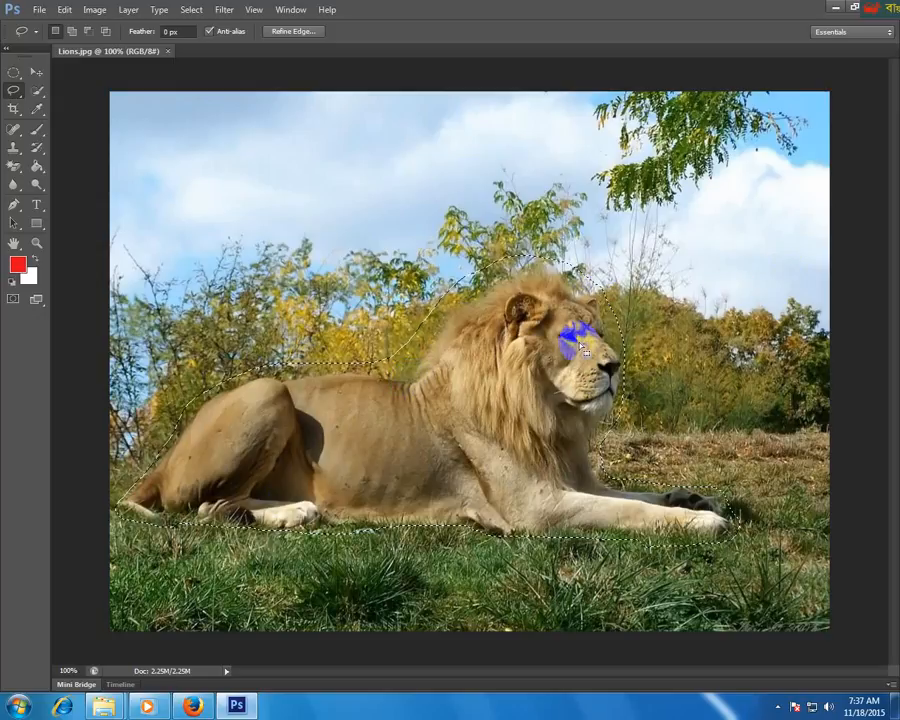
pyautogui.click(64, 10)
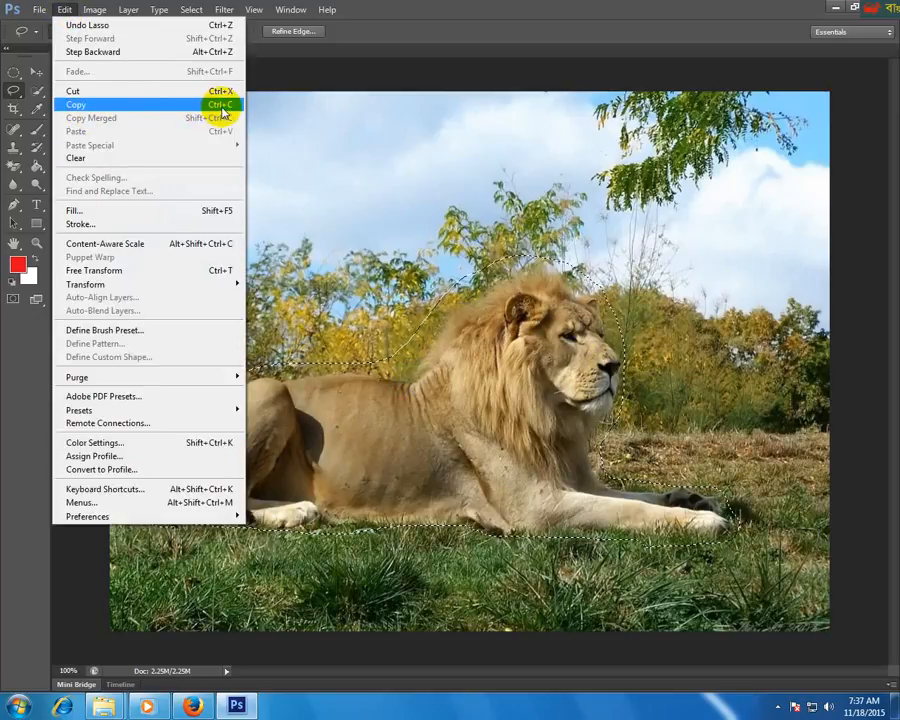
pyautogui.click(214, 106)
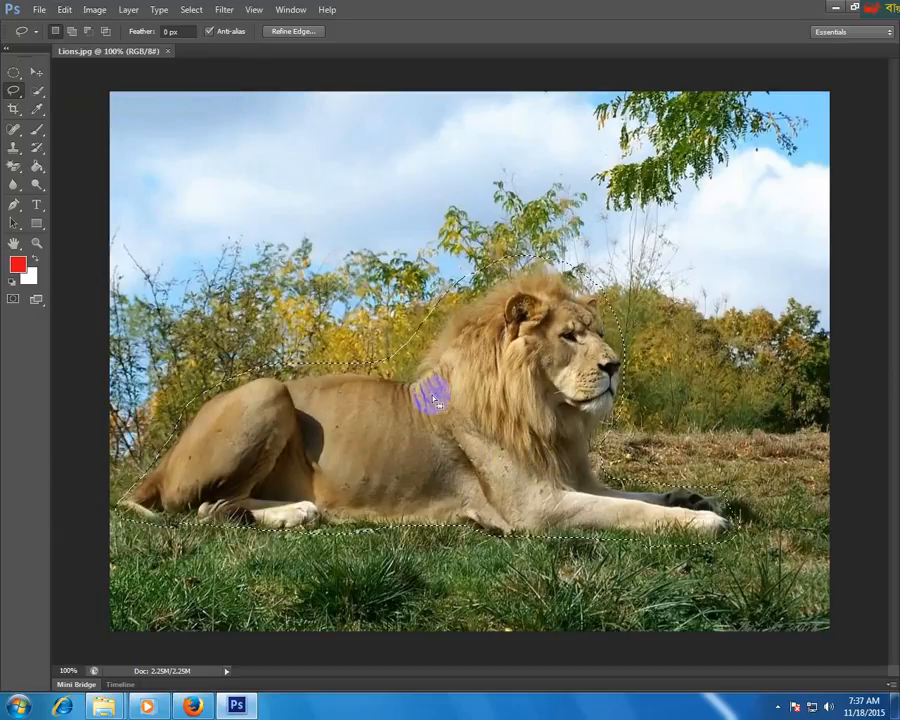
# - Create a new white RGB document with the Clipboard preset, 888 by 416 pixels at 72 pixels/inch, docked beside Lions.jpg
pyautogui.moveTo(110, 56); pyautogui.dragTo(200, 95)
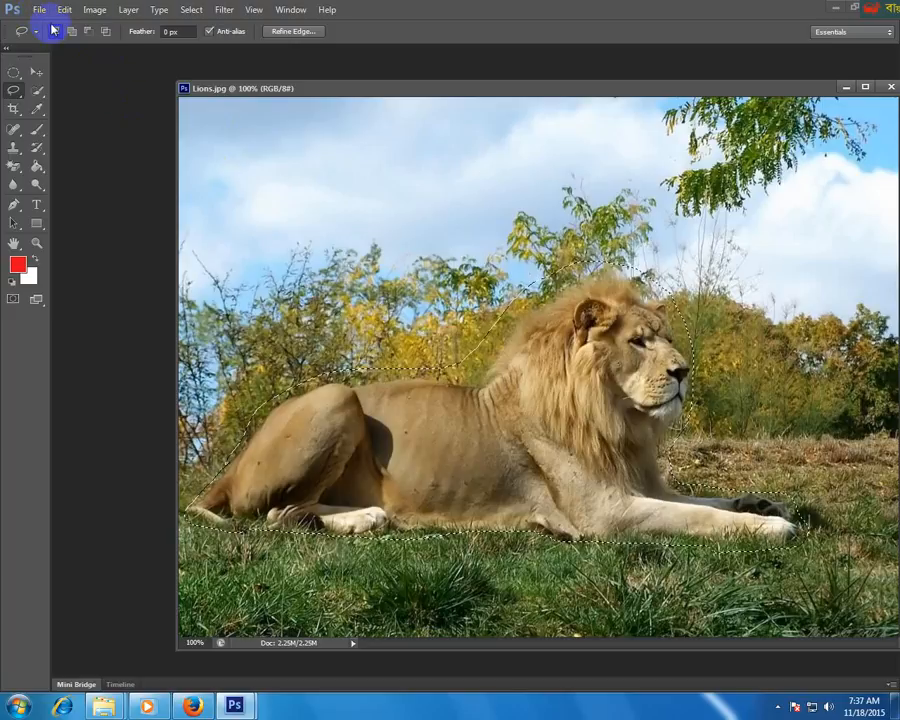
pyautogui.click(38, 10)
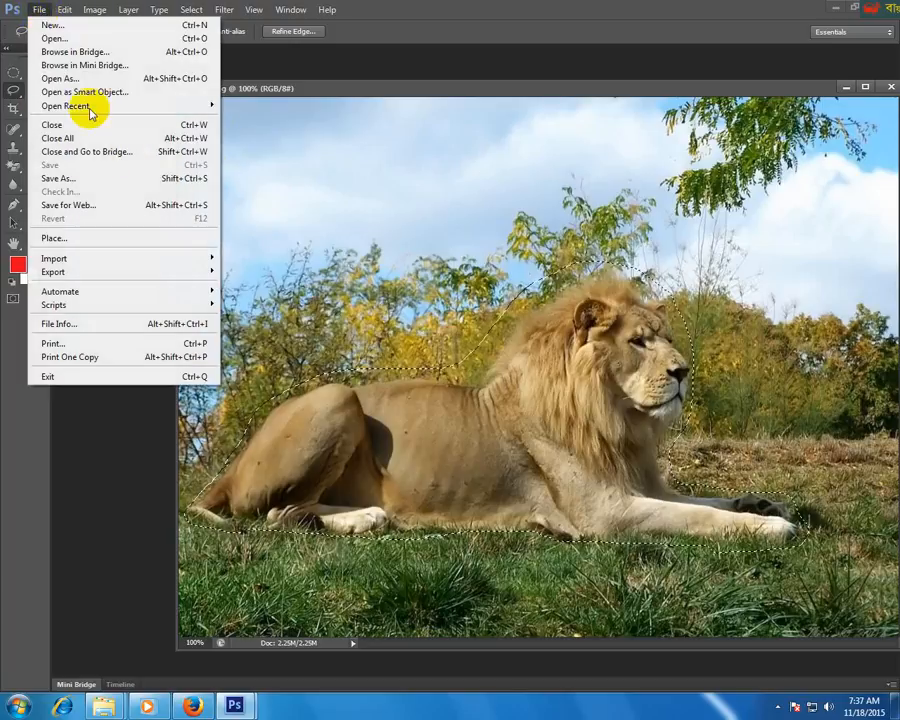
pyautogui.click(52, 25)
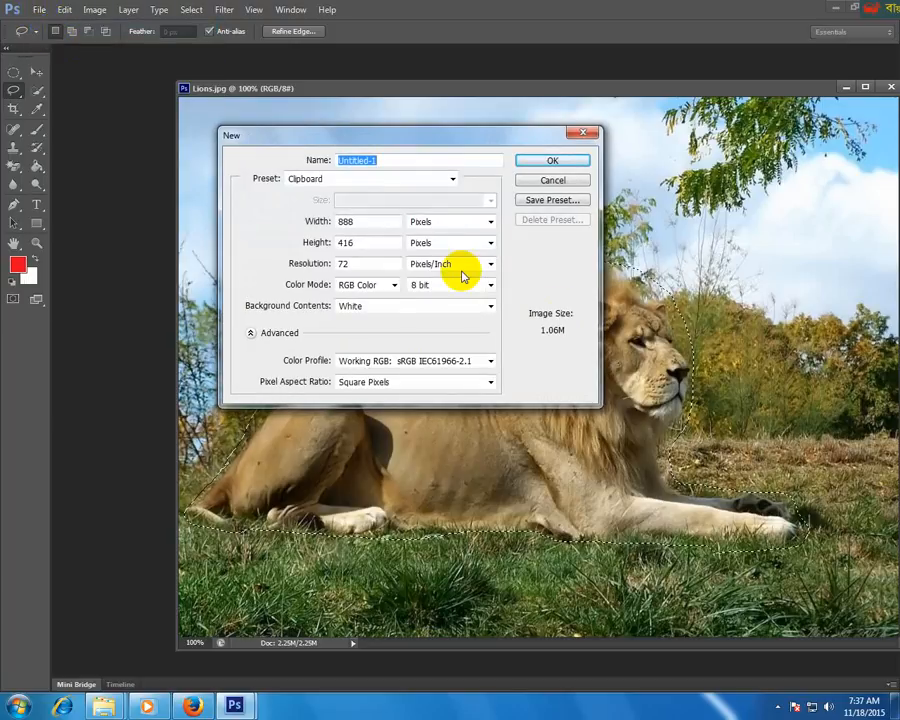
pyautogui.click(555, 162)
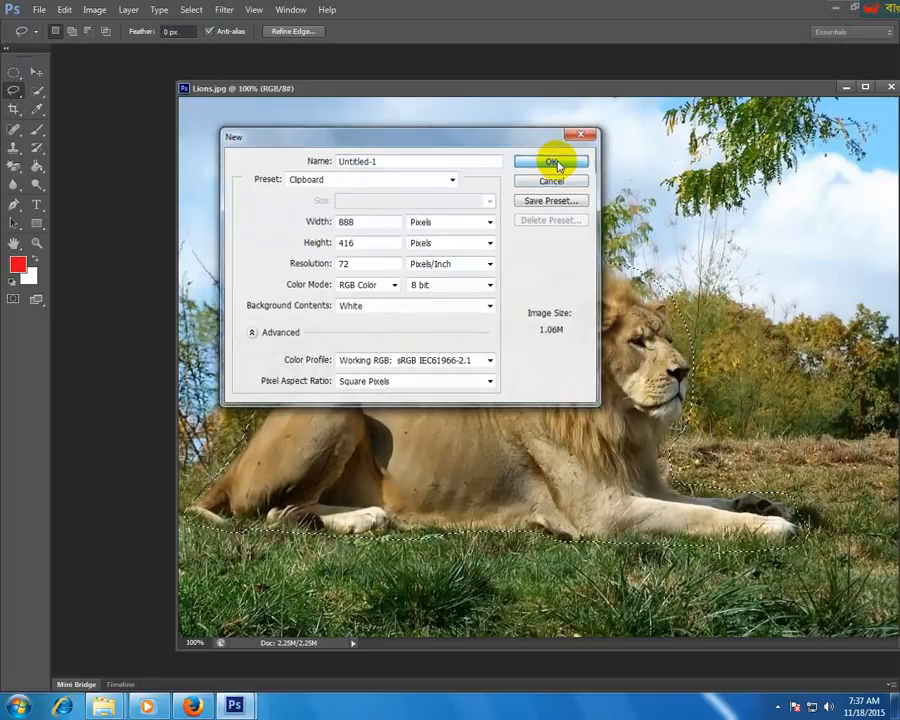
pyautogui.moveTo(552, 92); pyautogui.dragTo(424, 60)
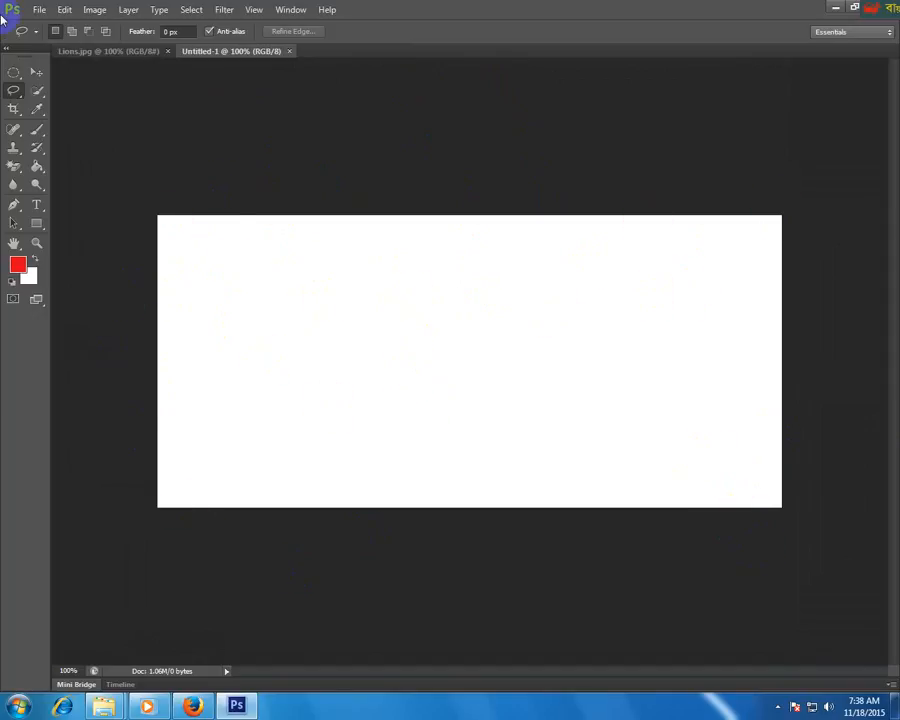
# - Paste the copied lion into the blank document and display its layers
pyautogui.click(65, 11)
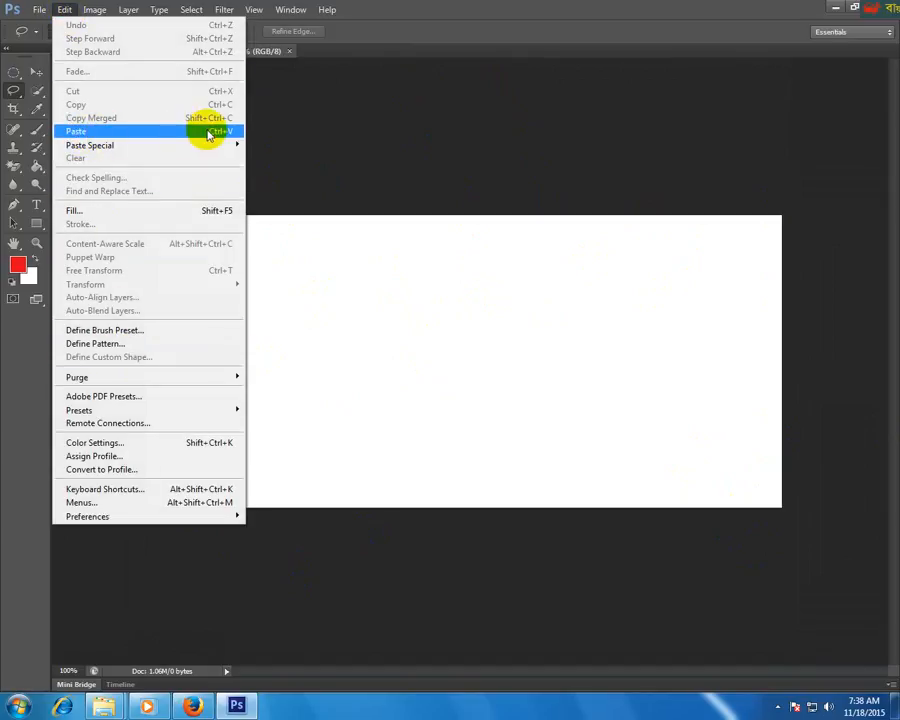
pyautogui.click(209, 134)
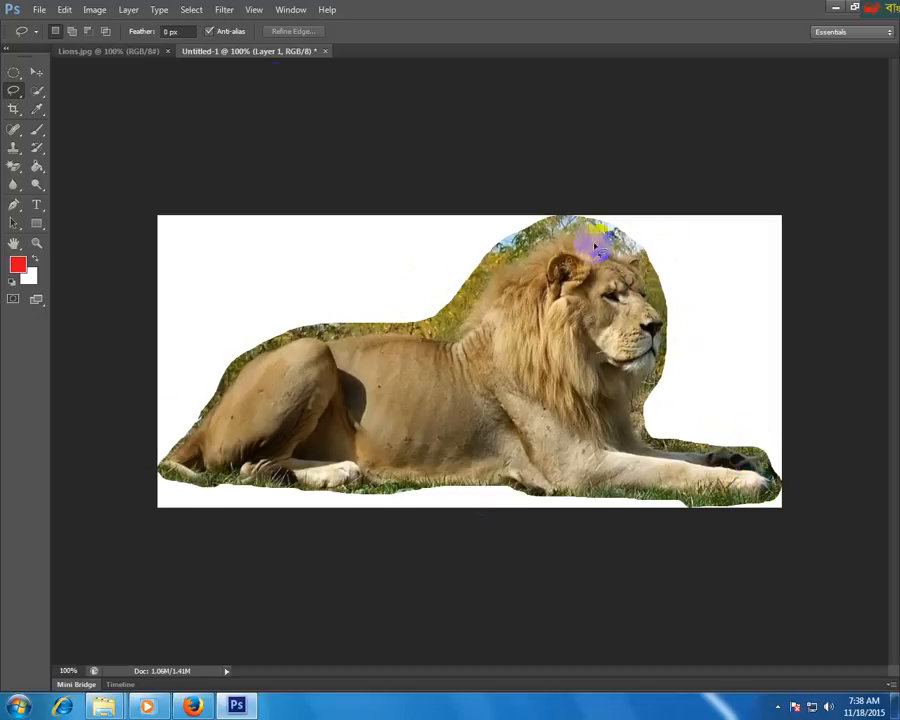
pyautogui.click(292, 10)
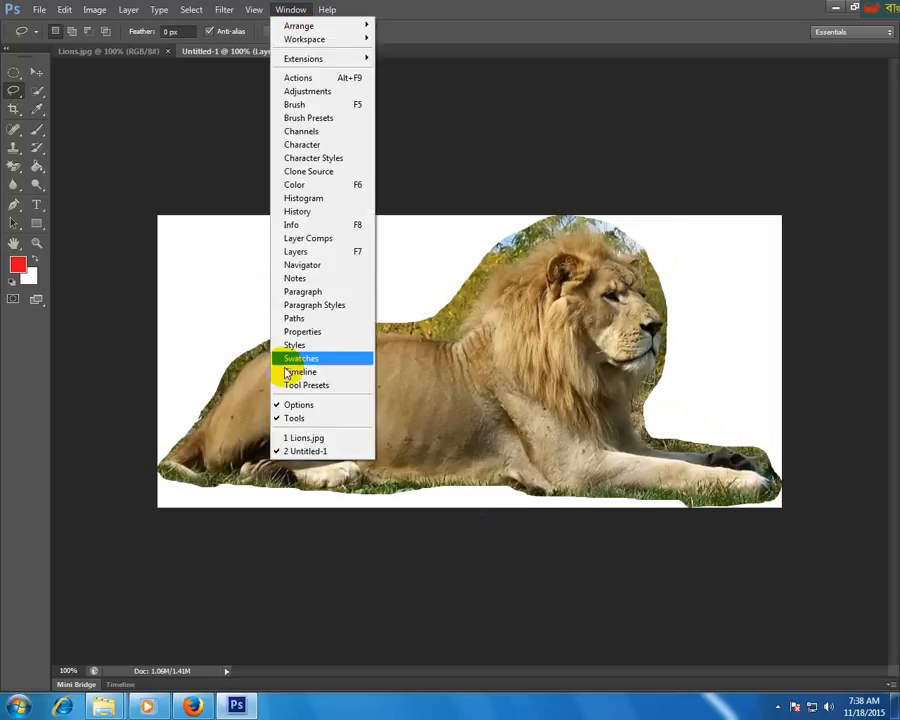
pyautogui.click(312, 253)
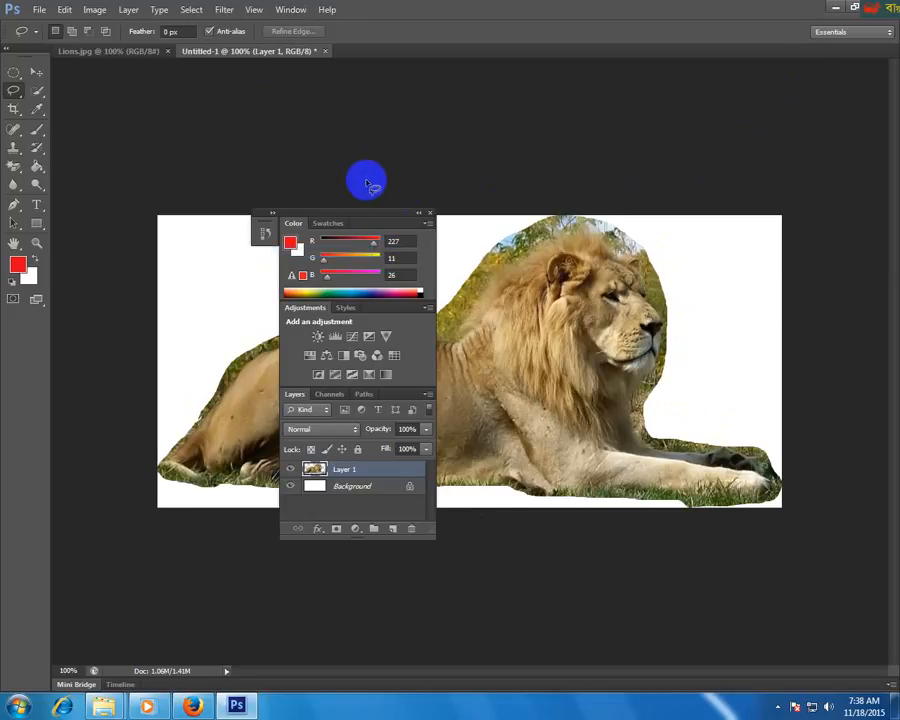
# - Move the floating panel group off the canvas, collapse it to icons, and expand the Layers panel to a taller size
pyautogui.moveTo(360, 220); pyautogui.dragTo(822, 62)
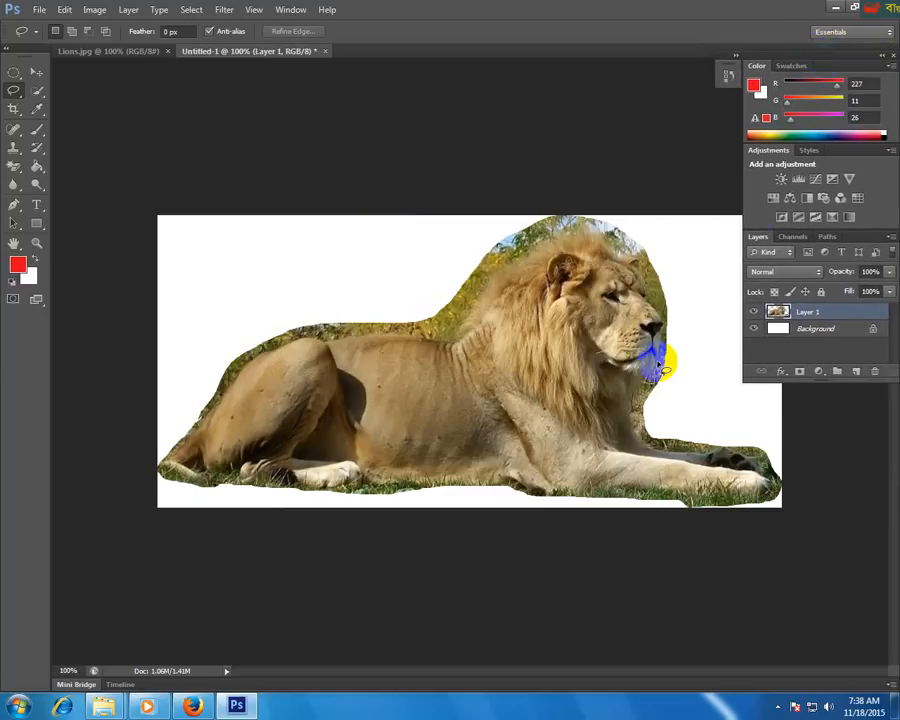
pyautogui.doubleClick(771, 56)
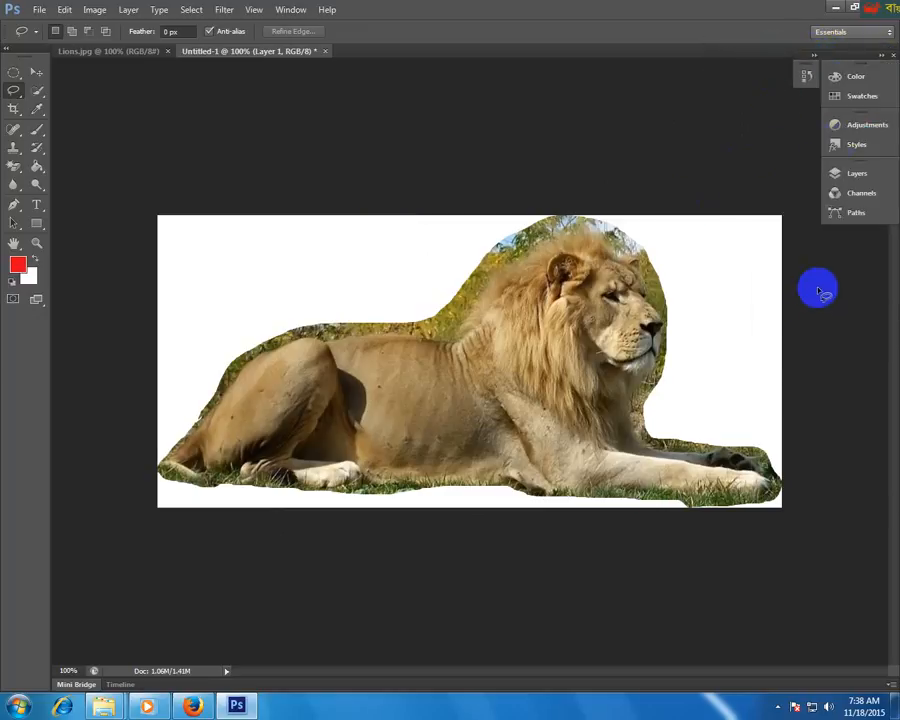
pyautogui.click(855, 176)
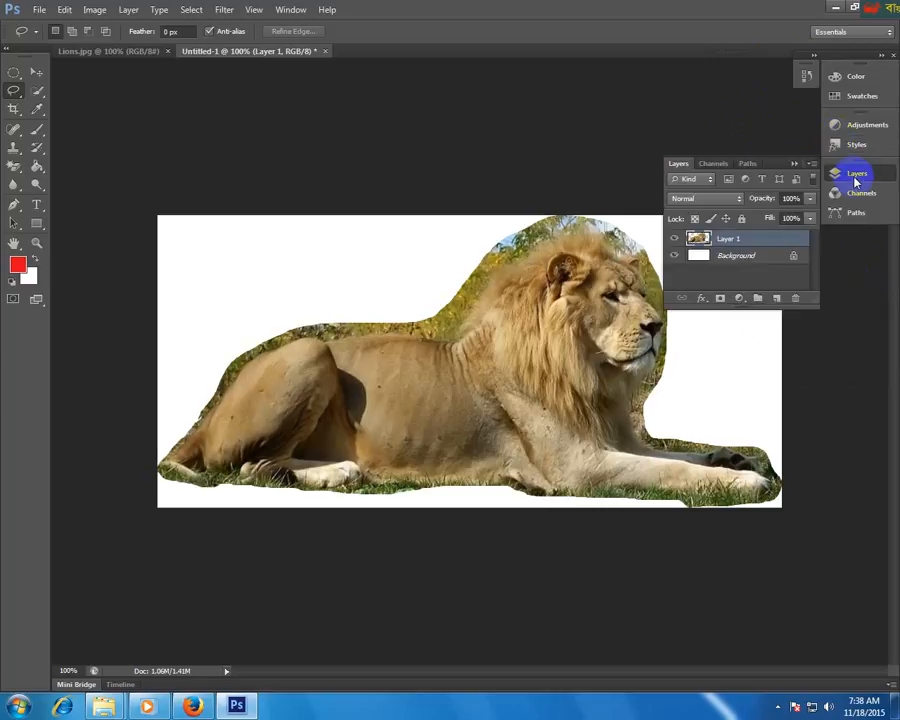
pyautogui.moveTo(745, 312); pyautogui.dragTo(738, 620)
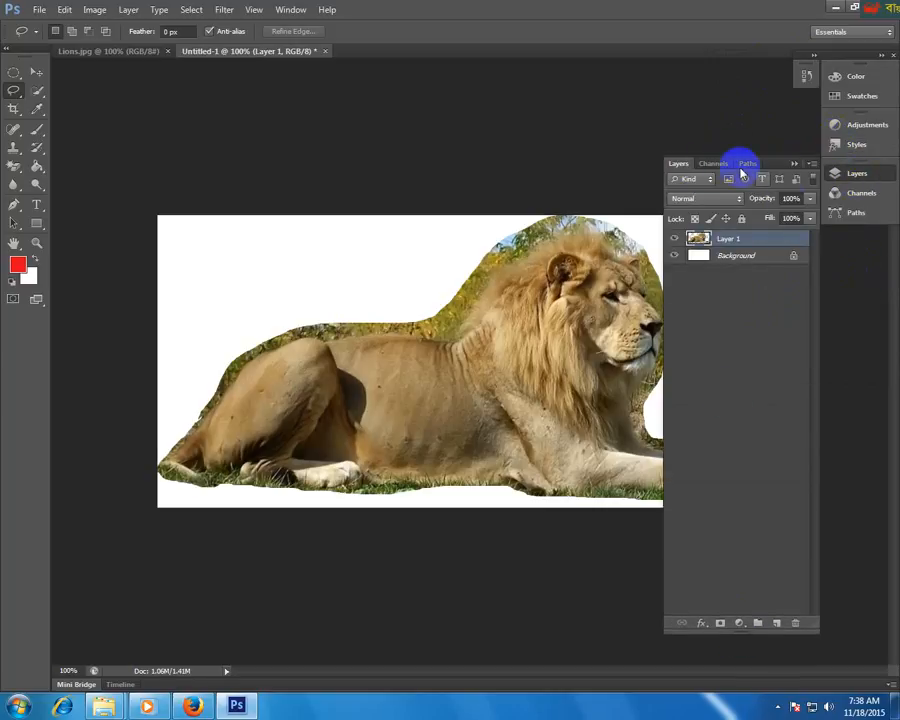
pyautogui.moveTo(697, 150); pyautogui.dragTo(713, 65)
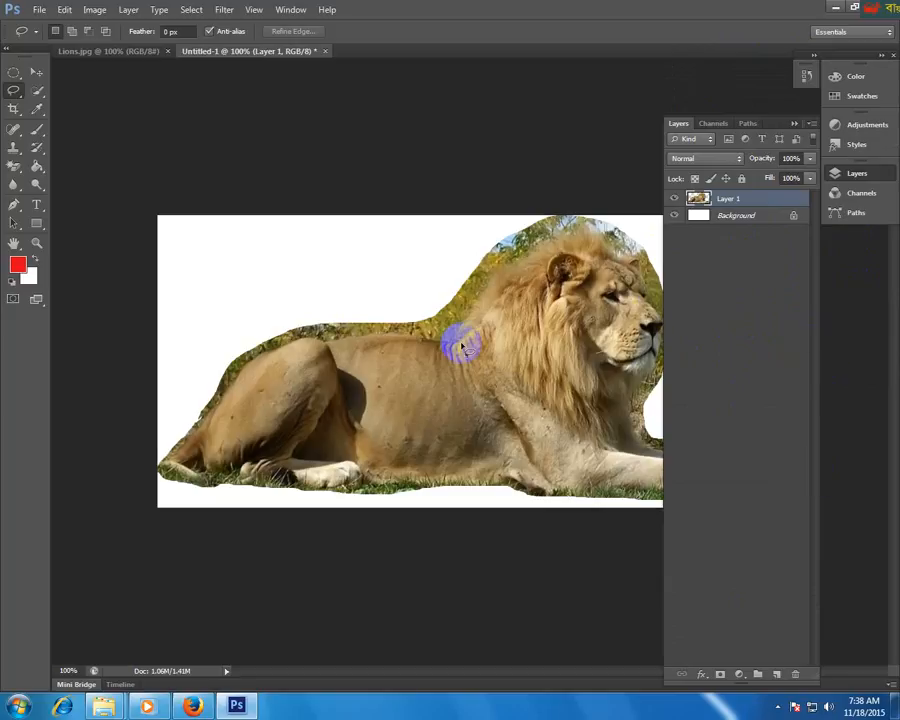
# - Fill the Background layer behind the pasted lion with a green foreground color, #0ca965
pyautogui.click(728, 217)
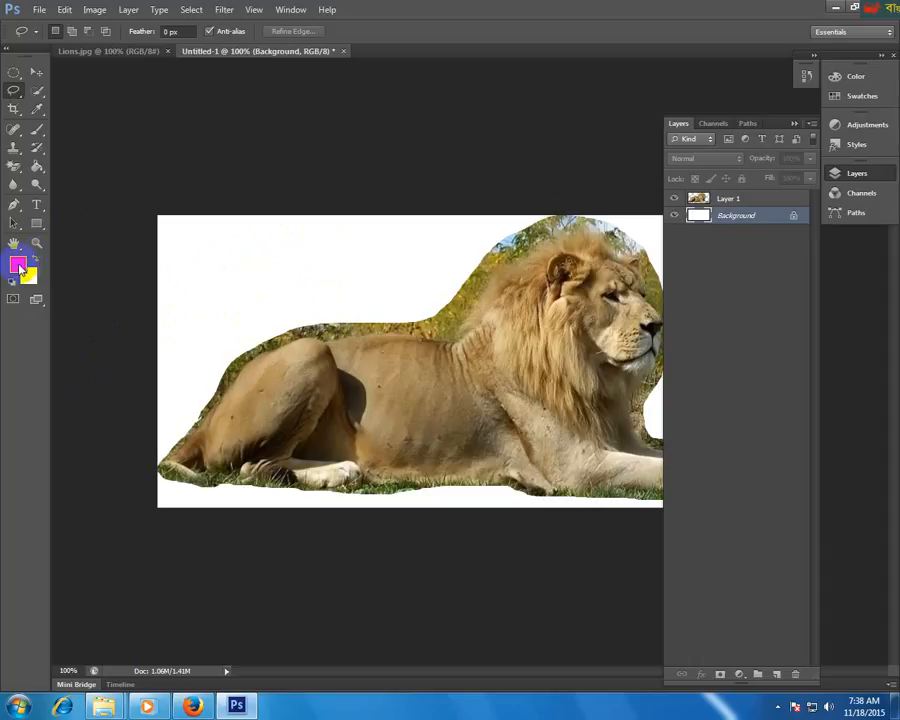
pyautogui.click(17, 266)
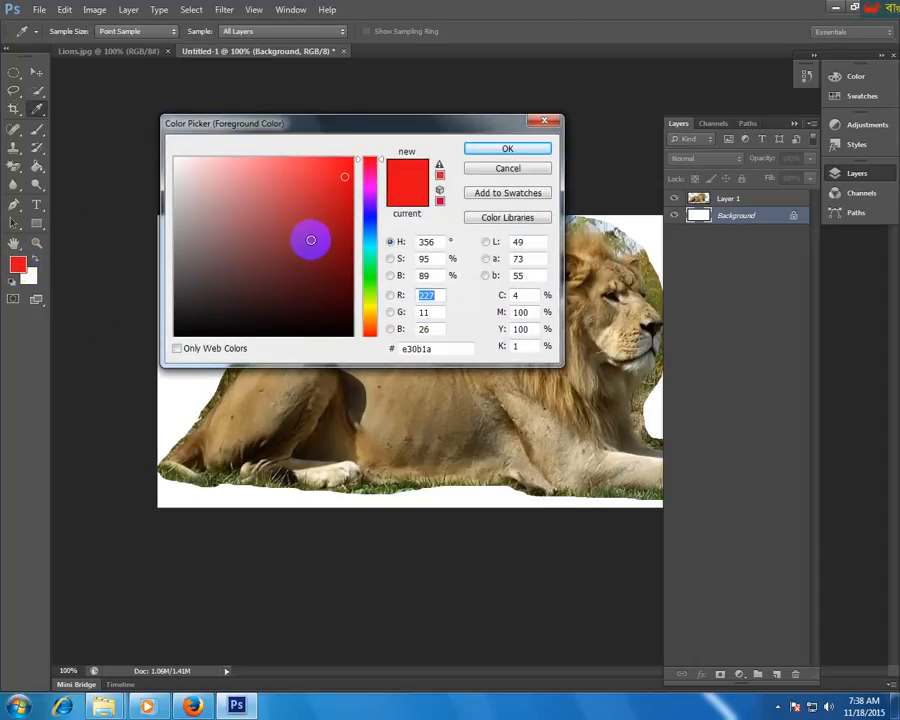
pyautogui.moveTo(367, 287); pyautogui.dragTo(372, 272)
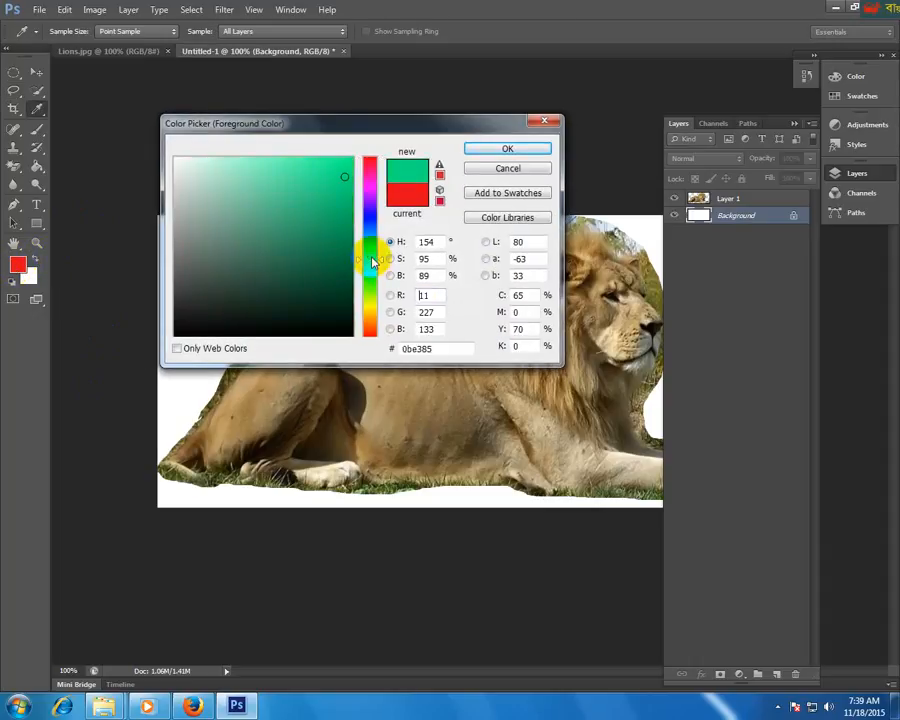
pyautogui.click(341, 219)
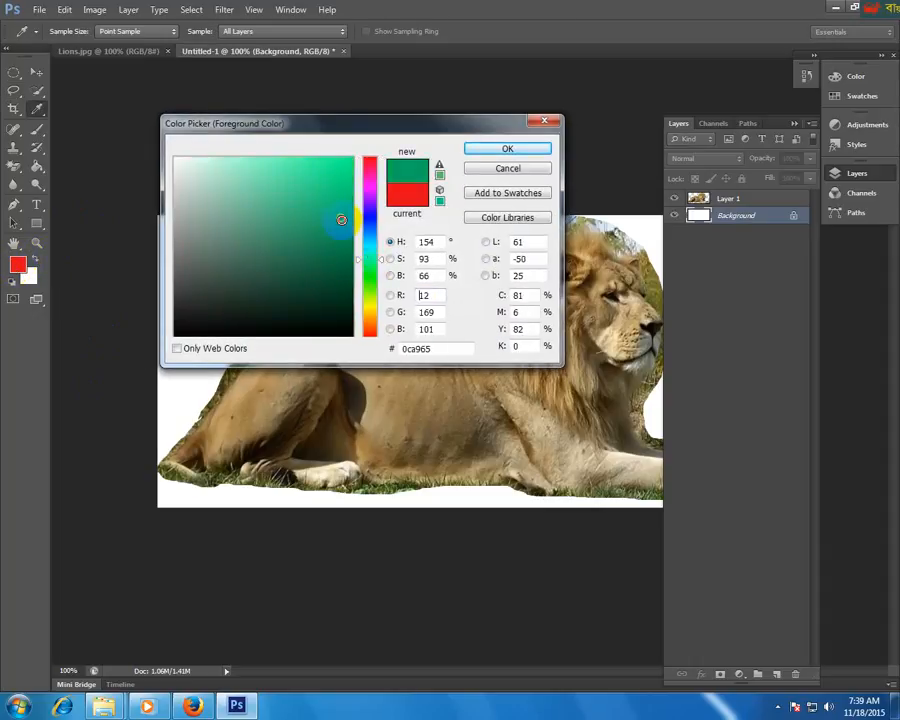
pyautogui.click(505, 148)
pyautogui.press('l')
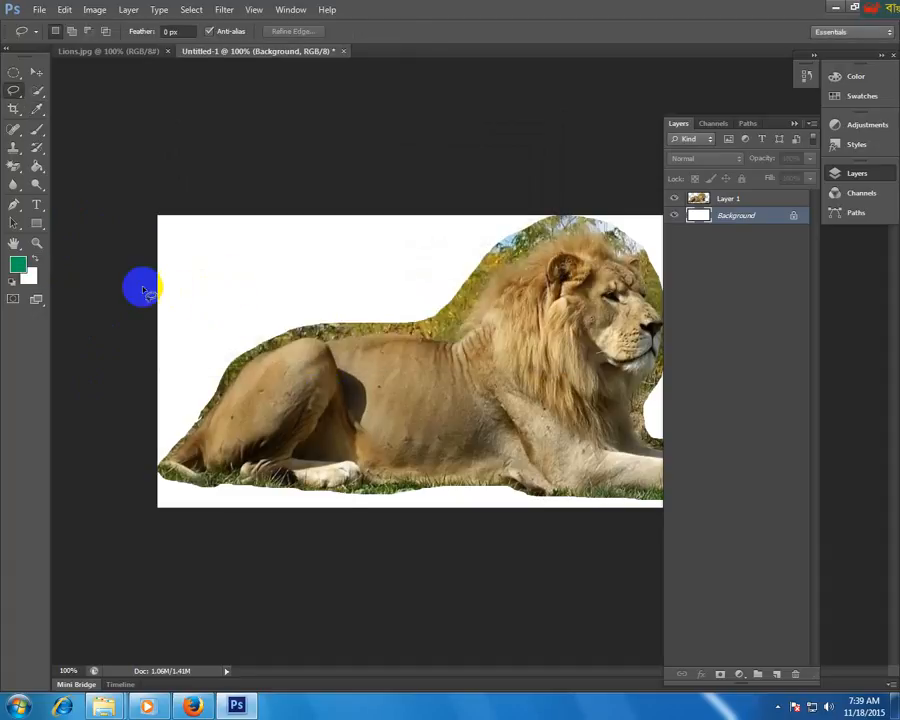
pyautogui.hotkey('alt', 'BackSpace')
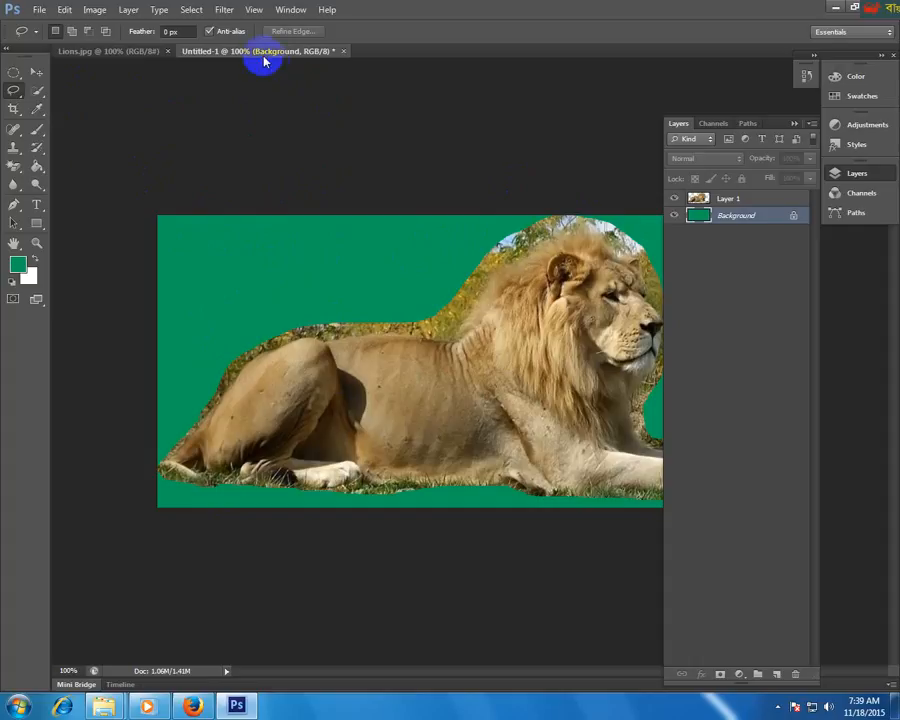
# - Undock and minimize the green-background document, and deselect the lion in Lions.jpg
pyautogui.moveTo(263, 57); pyautogui.dragTo(55, 157)
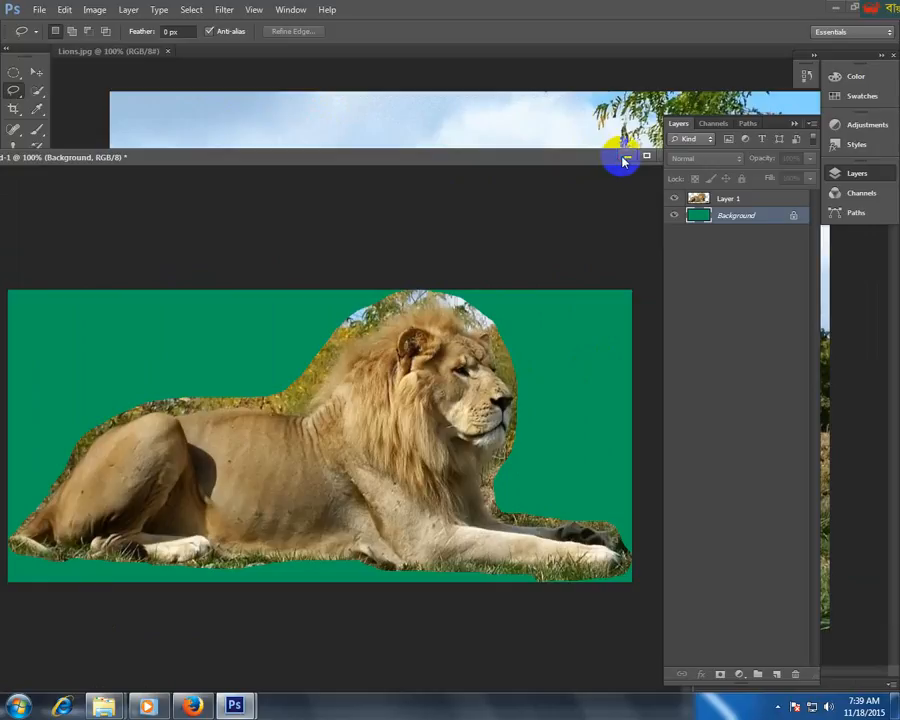
pyautogui.click(620, 156)
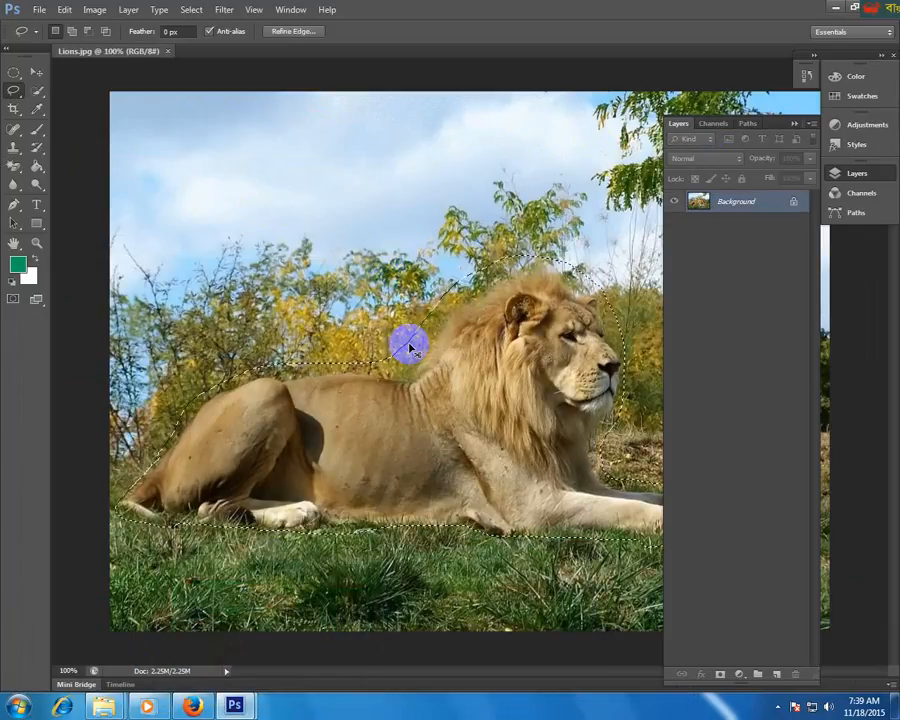
pyautogui.hotkey('ctrl', 'd')
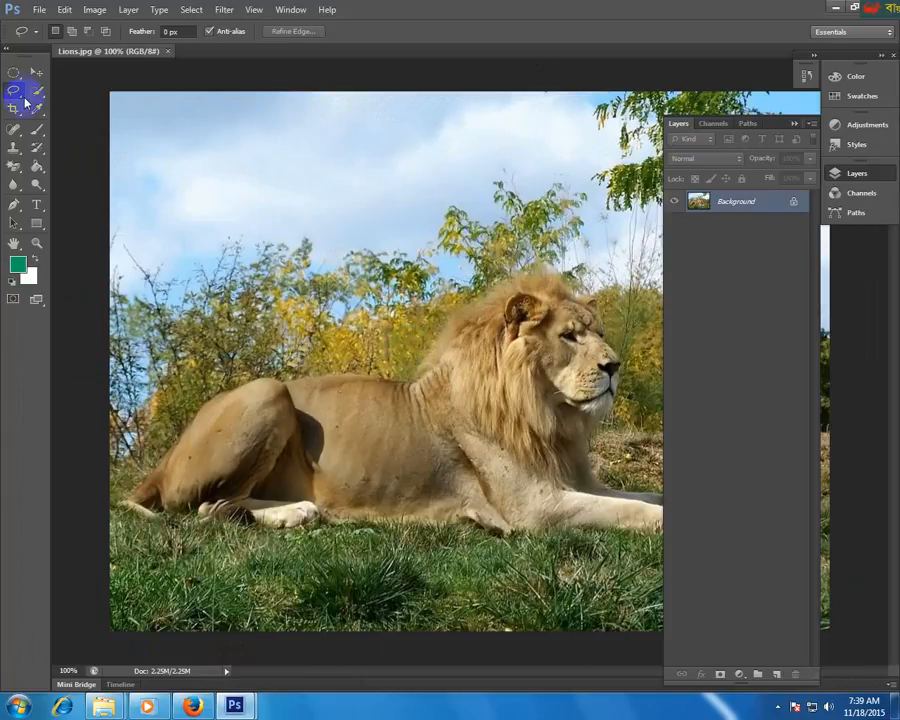
# - Start a Polygonal Lasso outline at the lion's tail and trace along its underside to the front paws
pyautogui.moveTo(14, 95); pyautogui.dragTo(59, 101)
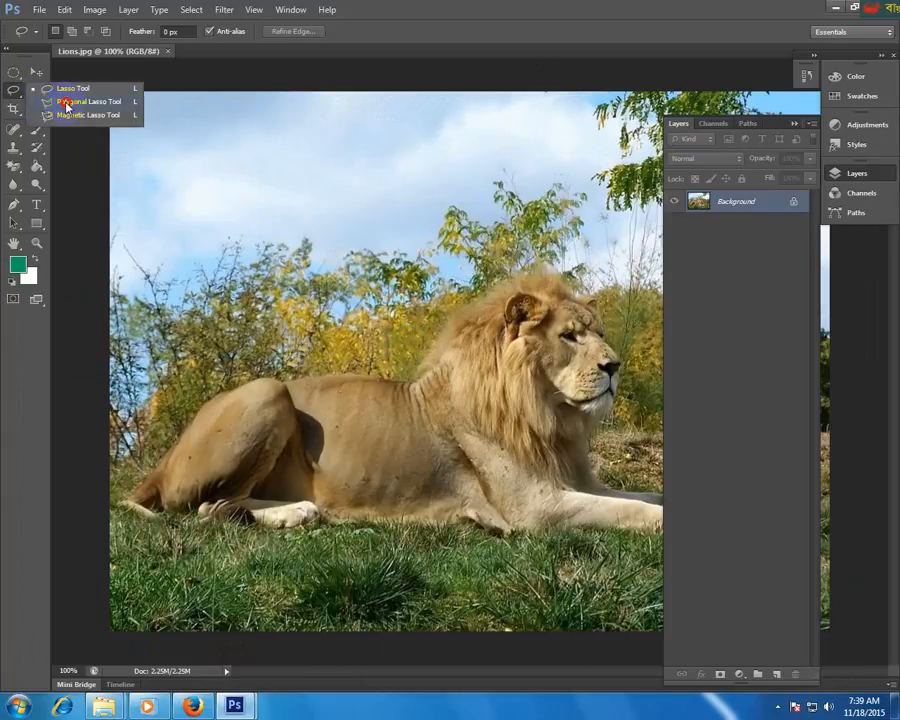
pyautogui.click(66, 106)
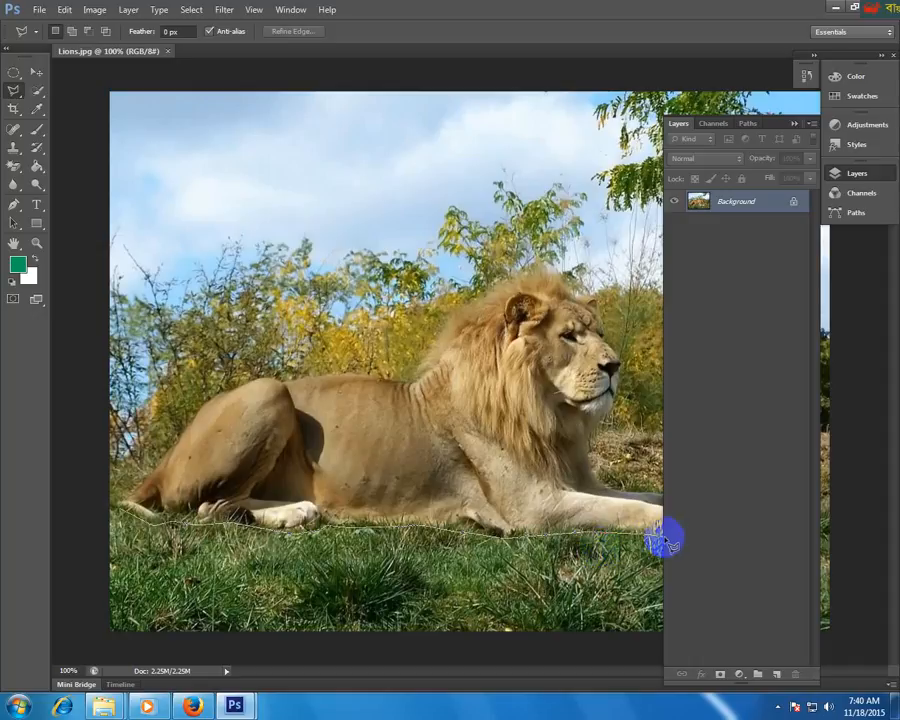
pyautogui.moveTo(668, 545)
pyautogui.mouseDown()
pyautogui.moveTo(653, 542)
pyautogui.moveTo(665, 556)
pyautogui.moveTo(613, 481)
pyautogui.moveTo(636, 487)
pyautogui.mouseUp()
pyautogui.hotkey('ctrl', '+')
pyautogui.hotkey('ctrl', '+')
pyautogui.hotkey('ctrl', '-')
pyautogui.hotkey('ctrl', '-')
pyautogui.hotkey('ctrl', '-')
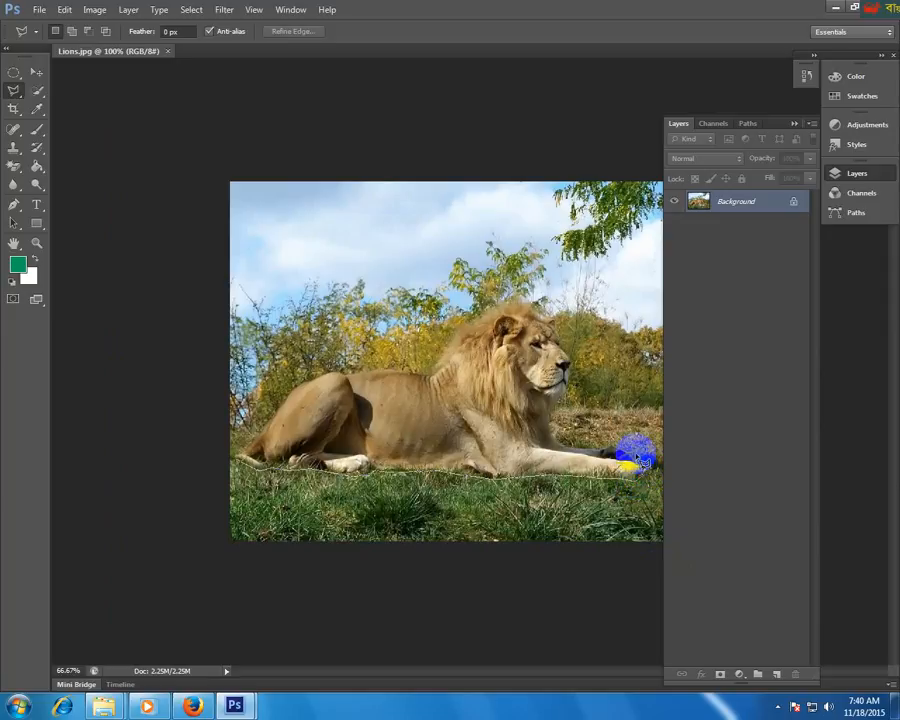
# - Continue the polygonal outline over the front paws, head and back, close it at the tail, and copy the lion
pyautogui.moveTo(637, 456)
pyautogui.mouseDown()
pyautogui.moveTo(600, 448)
pyautogui.moveTo(583, 455)
pyautogui.mouseUp()
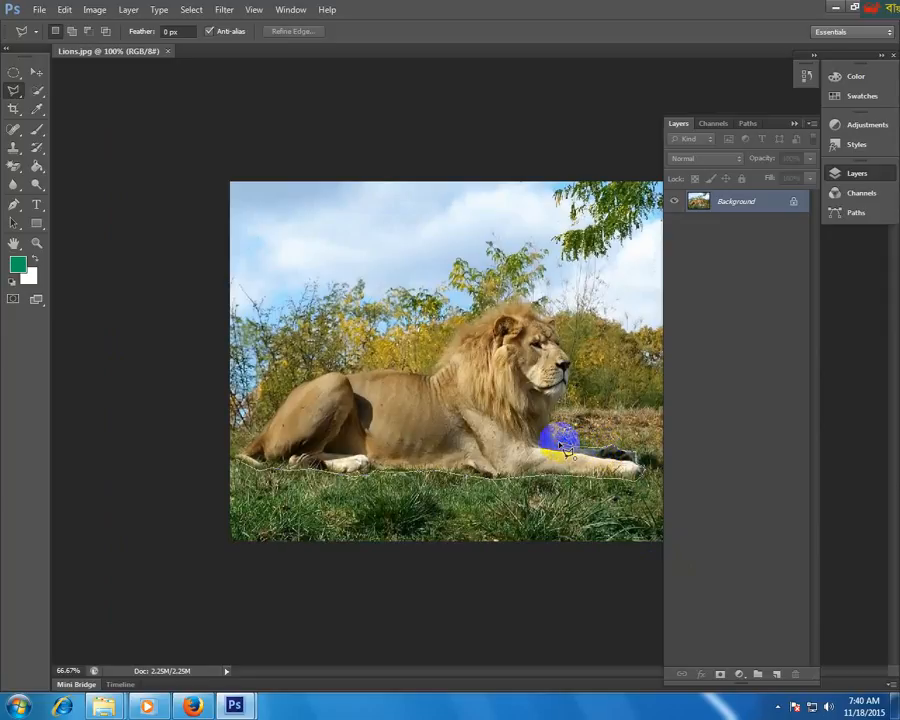
pyautogui.hotkey('ctrl', '+')
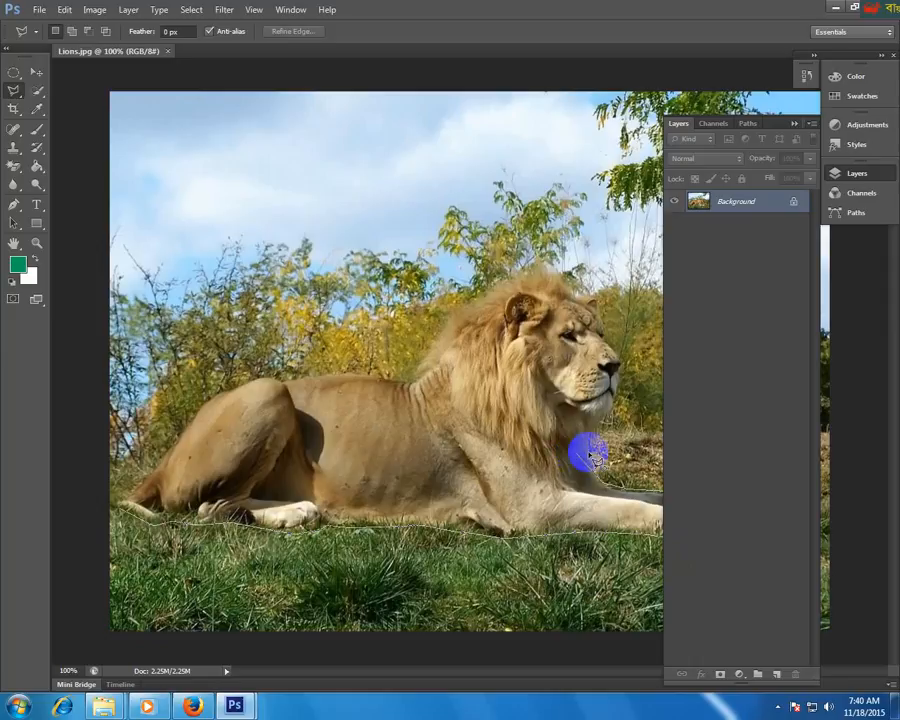
pyautogui.hotkey('ctrl', '+')
pyautogui.moveTo(583, 477)
pyautogui.mouseDown()
pyautogui.moveTo(566, 425)
pyautogui.moveTo(612, 366)
pyautogui.moveTo(639, 275)
pyautogui.moveTo(610, 224)
pyautogui.moveTo(603, 220)
pyautogui.moveTo(617, 247)
pyautogui.moveTo(587, 208)
pyautogui.moveTo(585, 187)
pyautogui.moveTo(597, 187)
pyautogui.moveTo(581, 138)
pyautogui.moveTo(541, 130)
pyautogui.moveTo(507, 86)
pyautogui.moveTo(447, 77)
pyautogui.moveTo(398, 94)
pyautogui.moveTo(304, 175)
pyautogui.moveTo(300, 167)
pyautogui.moveTo(262, 179)
pyautogui.moveTo(241, 266)
pyautogui.moveTo(200, 299)
pyautogui.moveTo(226, 266)
pyautogui.moveTo(212, 276)
pyautogui.moveTo(205, 300)
pyautogui.moveTo(164, 304)
pyautogui.moveTo(472, 268)
pyautogui.moveTo(367, 256)
pyautogui.moveTo(370, 248)
pyautogui.moveTo(268, 270)
pyautogui.moveTo(238, 262)
pyautogui.moveTo(193, 273)
pyautogui.moveTo(390, 210)
pyautogui.moveTo(288, 276)
pyautogui.moveTo(262, 318)
pyautogui.moveTo(193, 381)
pyautogui.moveTo(199, 410)
pyautogui.moveTo(185, 408)
pyautogui.moveTo(145, 460)
pyautogui.mouseUp()
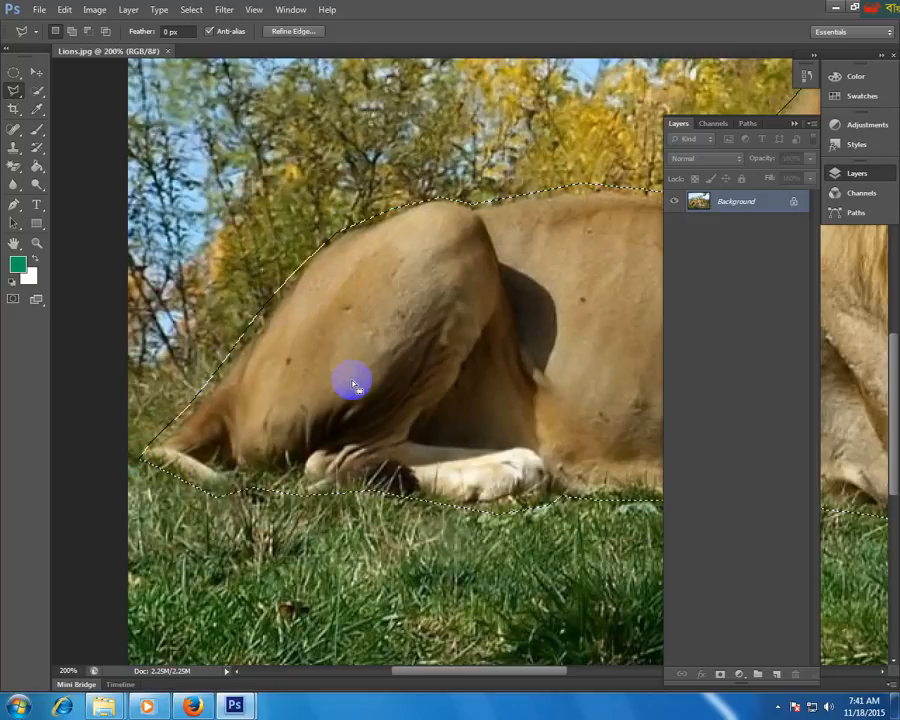
pyautogui.hotkey('ctrl', '-')
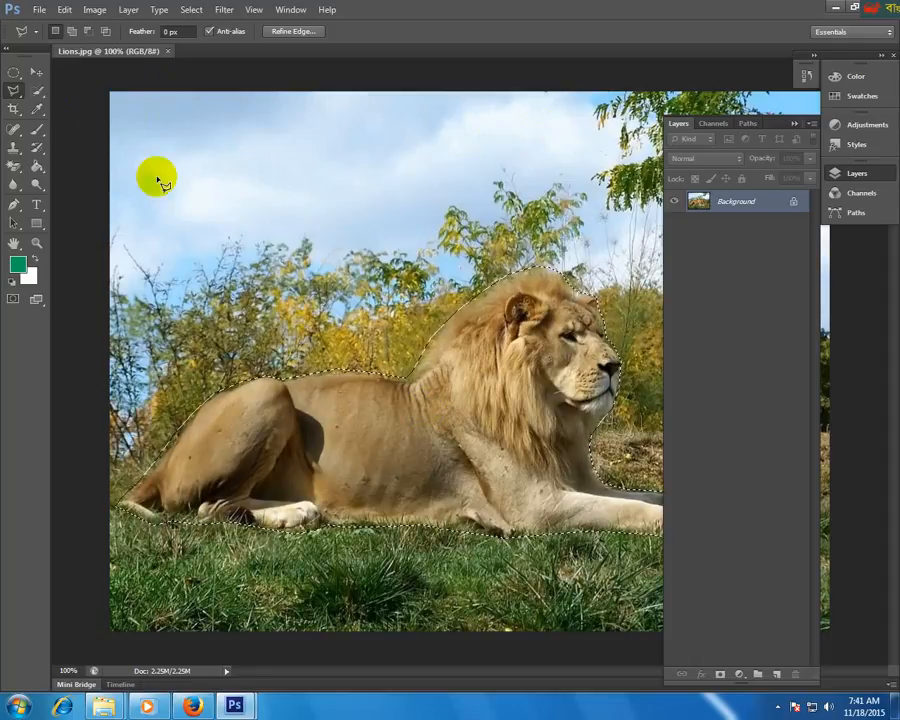
# - Create a new white RGB document with the Clipboard preset, 880 by 393 pixels at 72 pixels/inch, and paste the lion
pyautogui.click(39, 10)
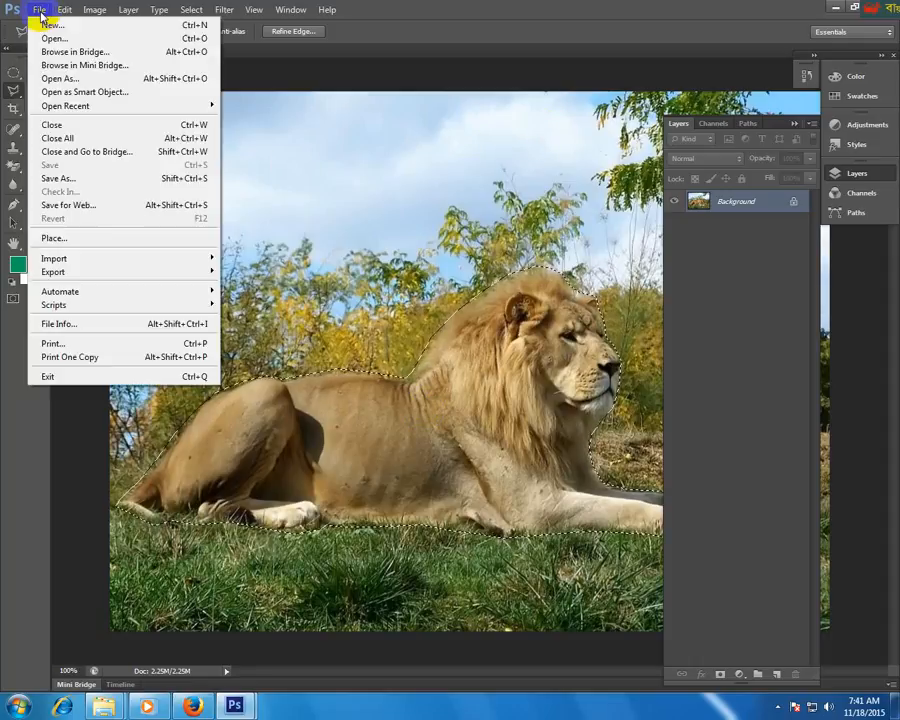
pyautogui.click(54, 26)
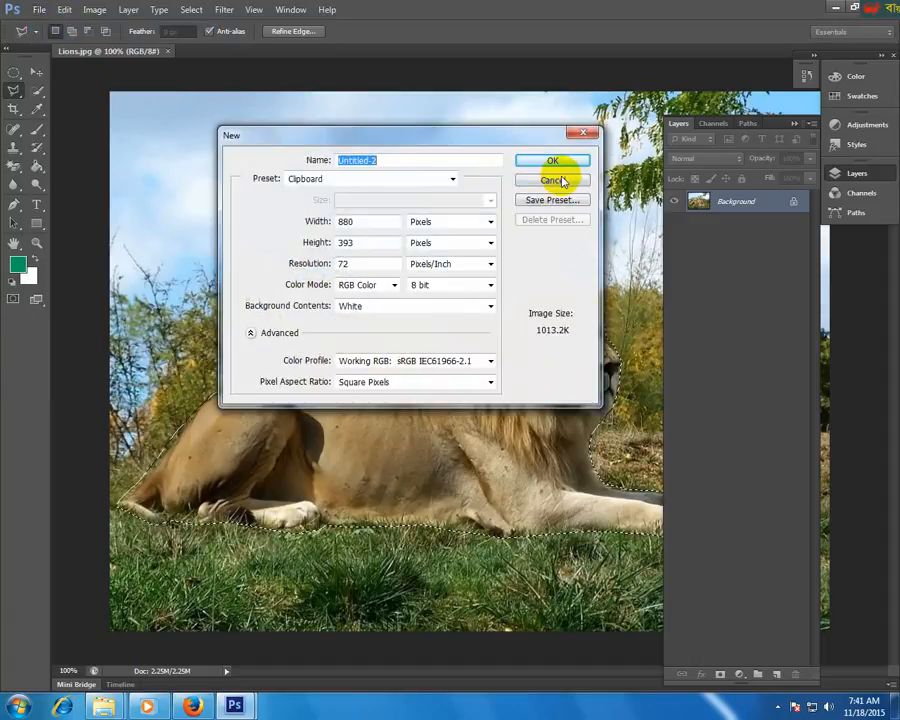
pyautogui.click(555, 163)
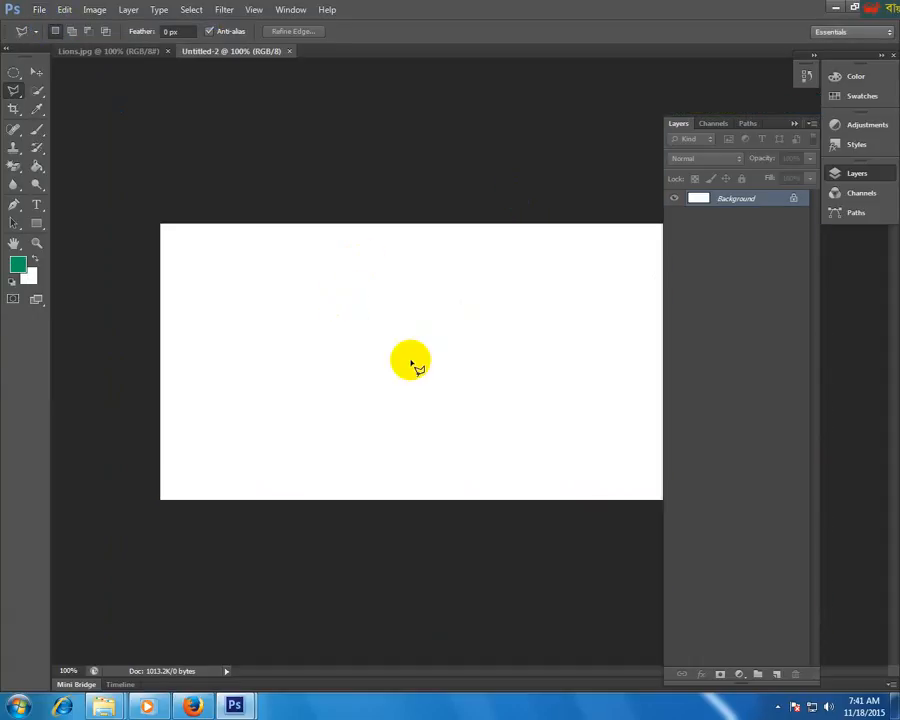
pyautogui.hotkey('ctrl', 'v')
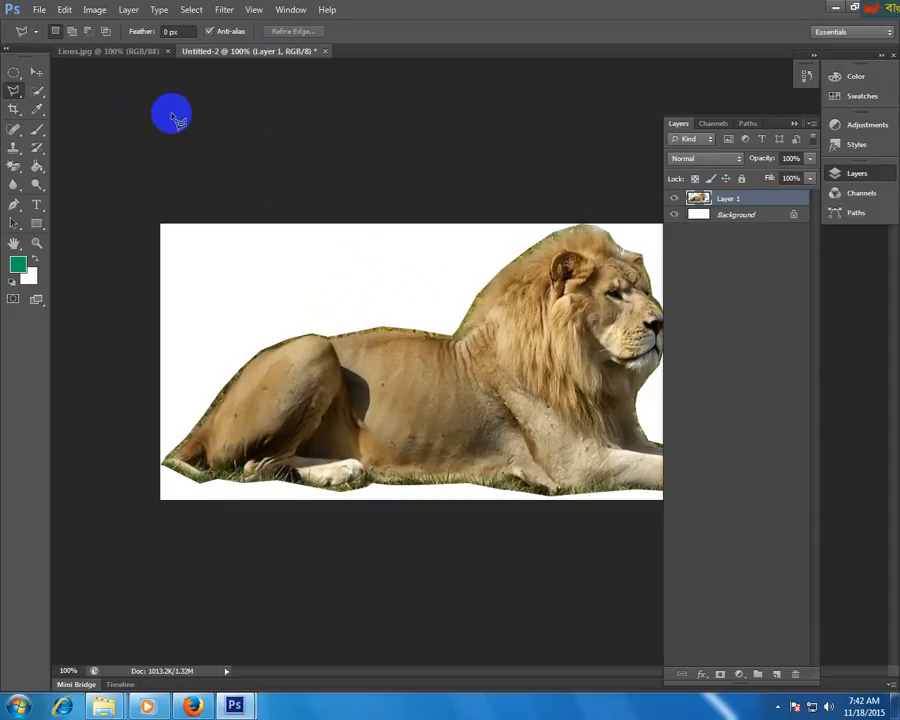
# - Dismiss the Windows color scheme message, float Lions.jpg in its own window, and deselect the lion
pyautogui.click(123, 54)
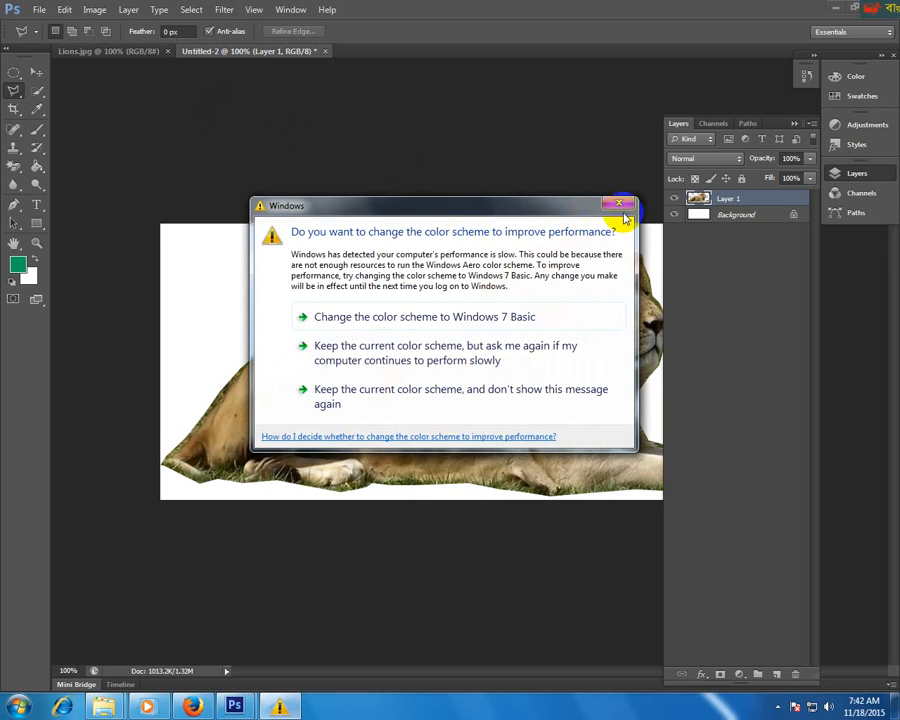
pyautogui.click(620, 205)
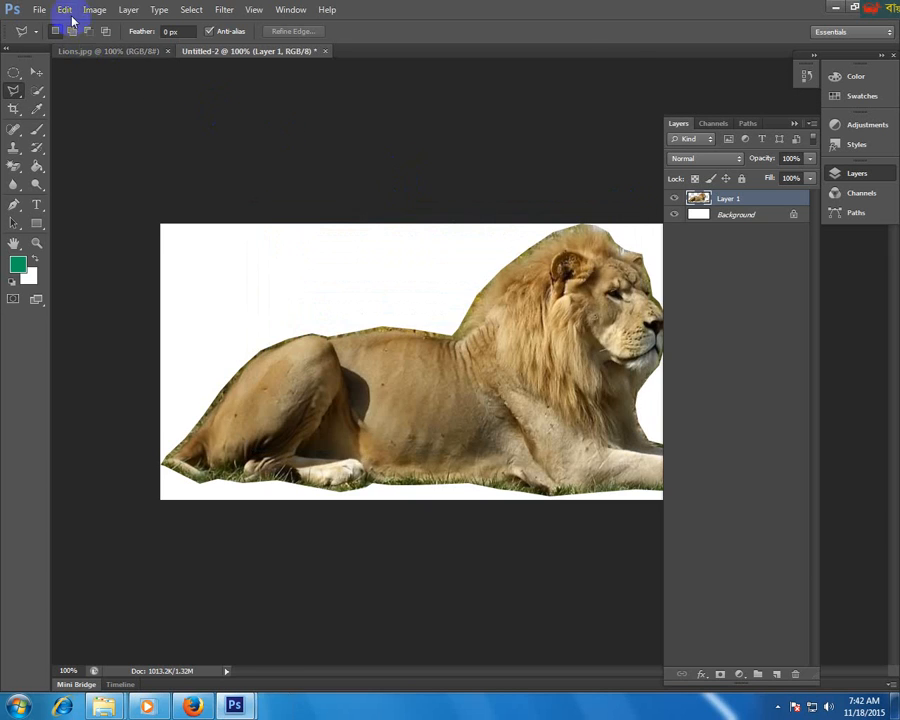
pyautogui.moveTo(104, 54); pyautogui.dragTo(323, 160)
pyautogui.moveTo(420, 150); pyautogui.dragTo(271, 72)
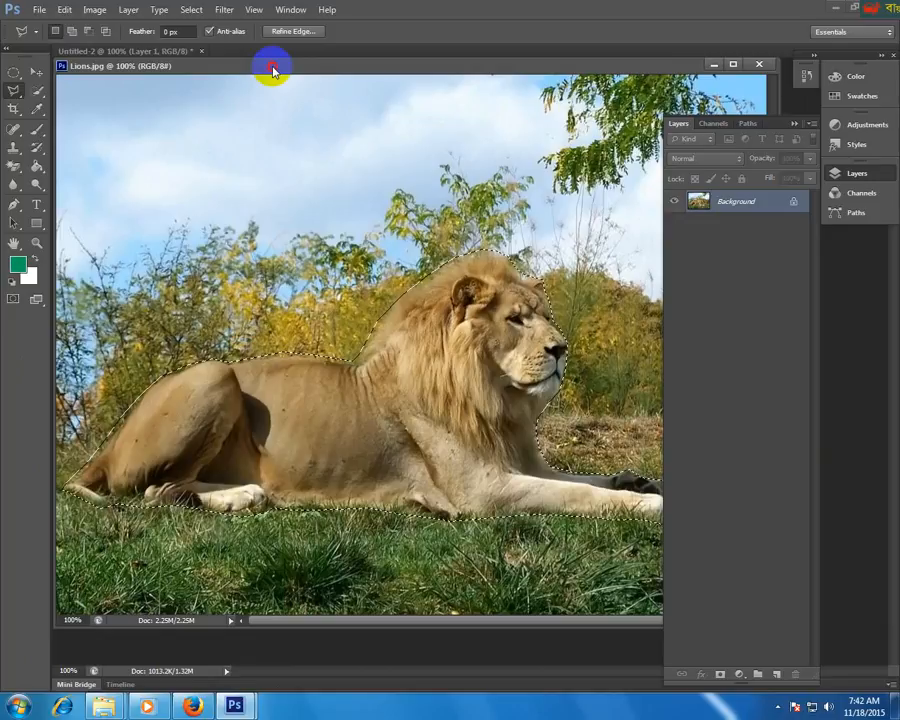
pyautogui.click(732, 67)
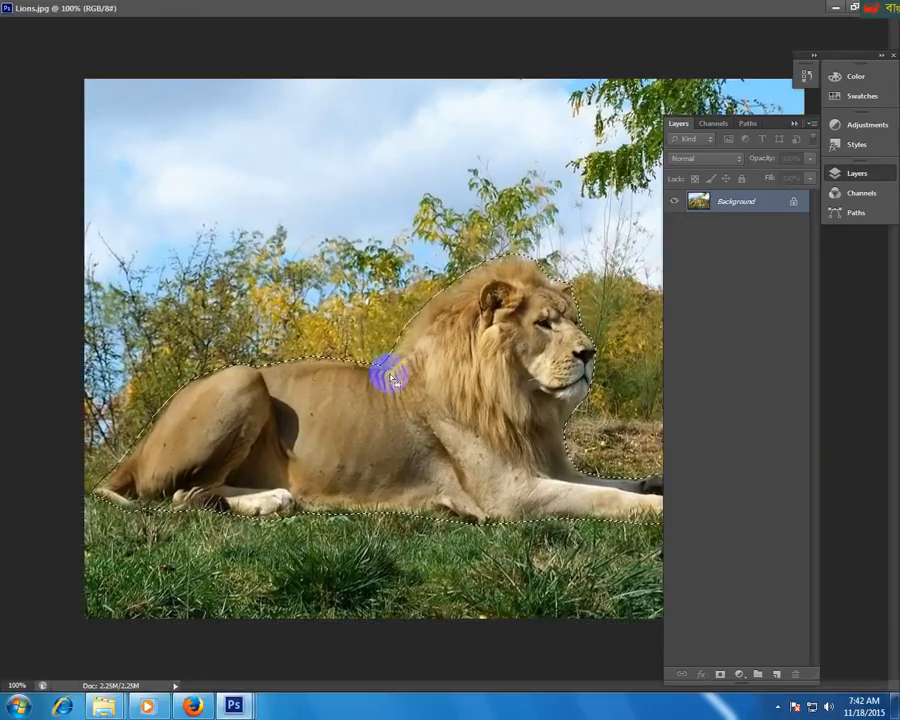
pyautogui.click(852, 8)
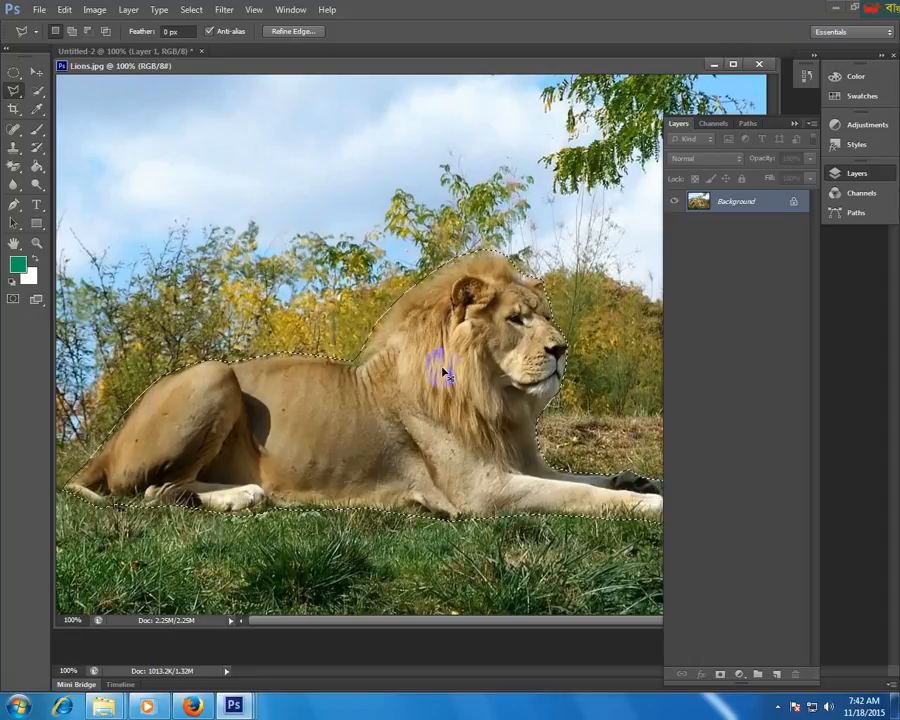
pyautogui.hotkey('ctrl', 'd')
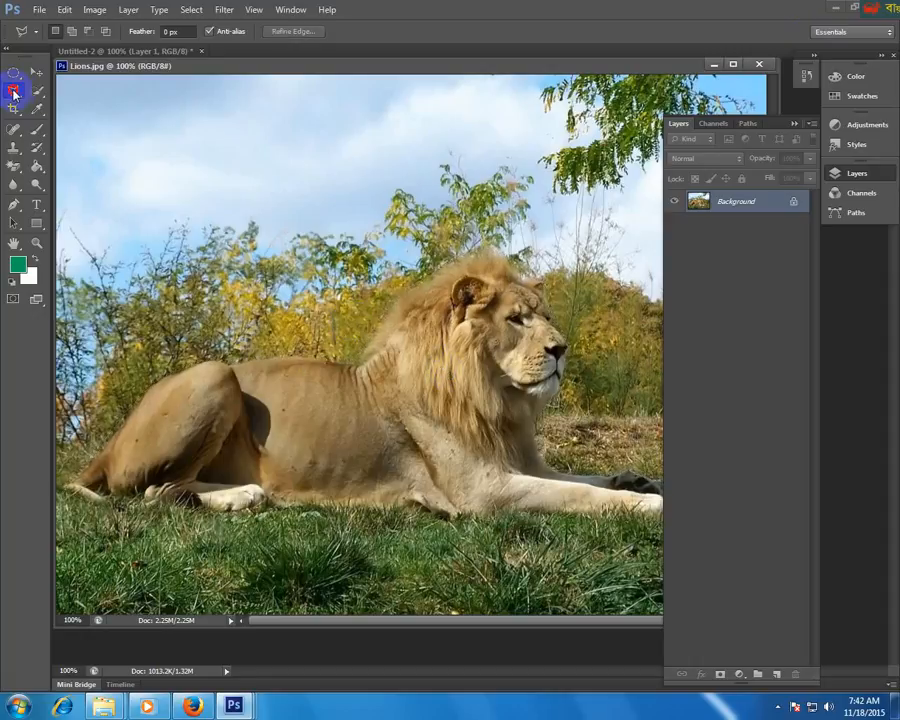
# - Trace the whole lion with the Magnetic Lasso from the tail along the underside, paws, head and back, closing the selection at the tail
pyautogui.moveTo(13, 93); pyautogui.dragTo(66, 116)
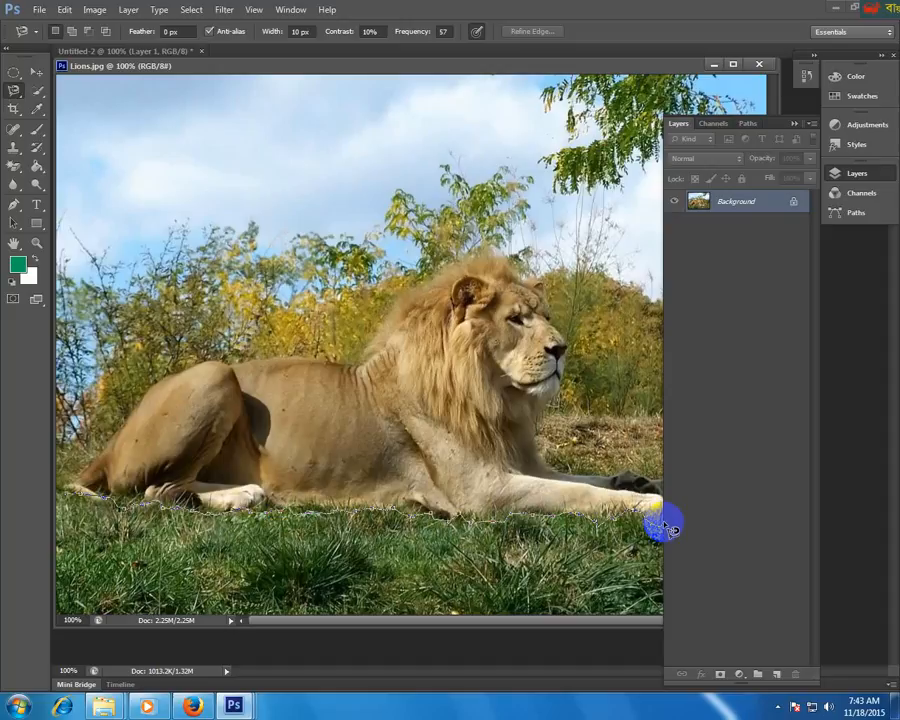
pyautogui.hotkey('ctrl', '-')
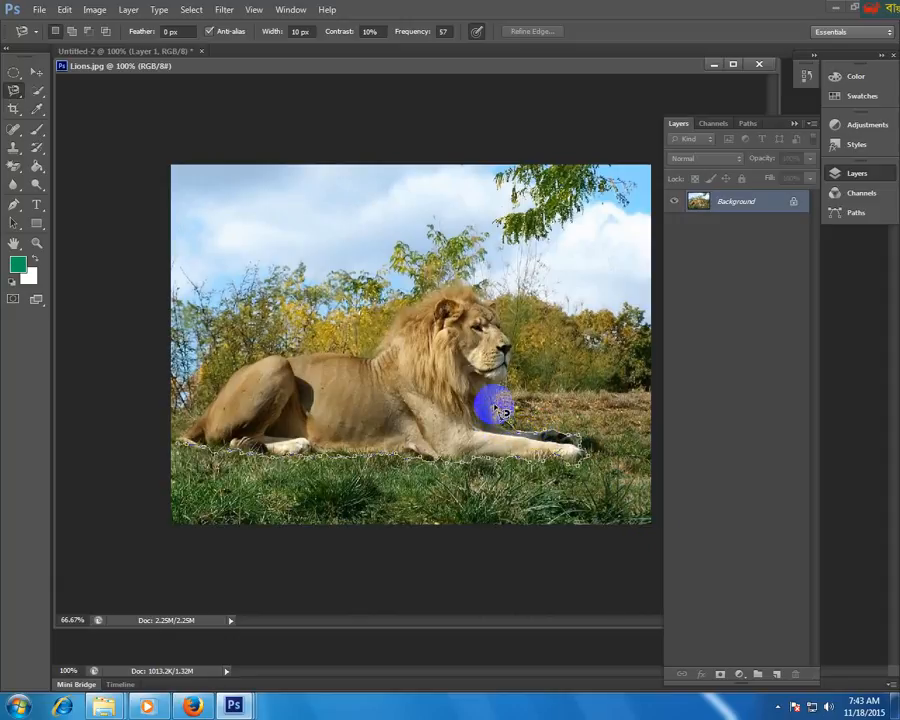
pyautogui.hotkey('ctrl', '+')
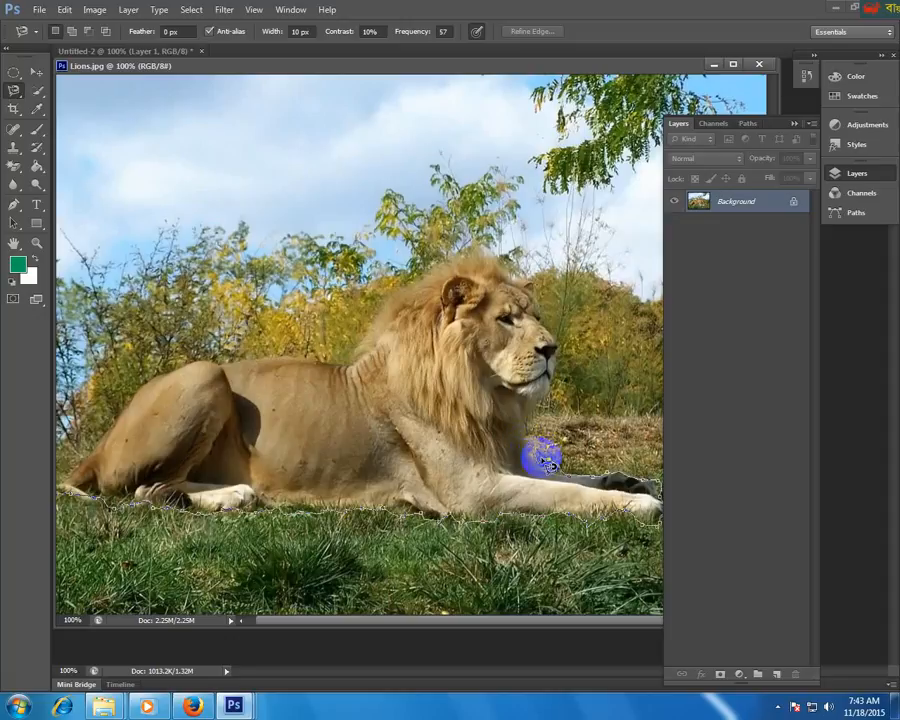
pyautogui.click(562, 476)
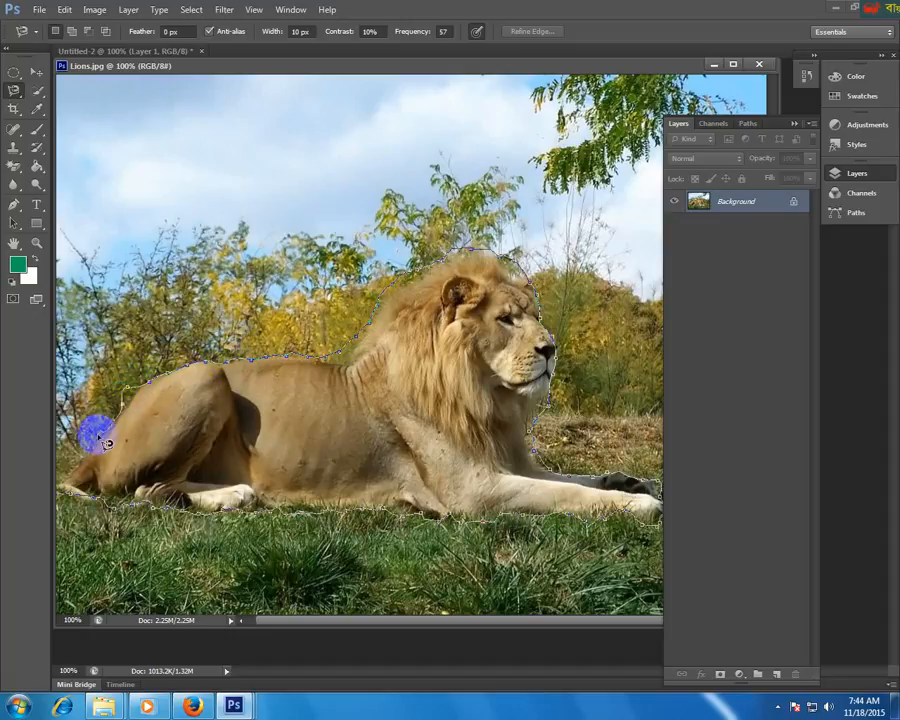
pyautogui.click(70, 497)
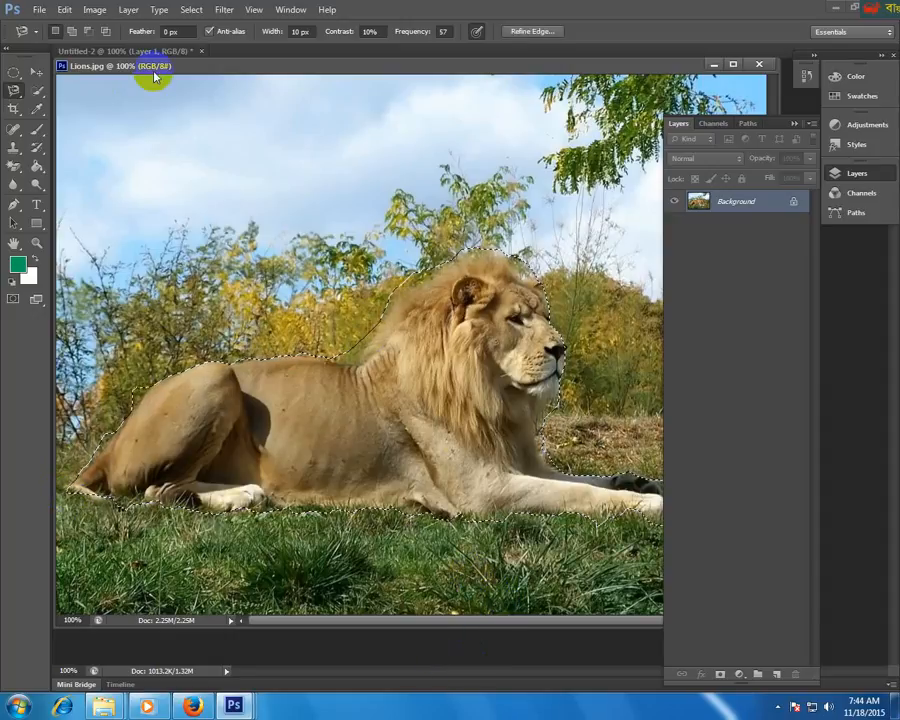
# - Copy the selected lion into a new white RGB document using the Clipboard preset, 876 by 397 pixels at 72 pixels/inch
pyautogui.click(40, 10)
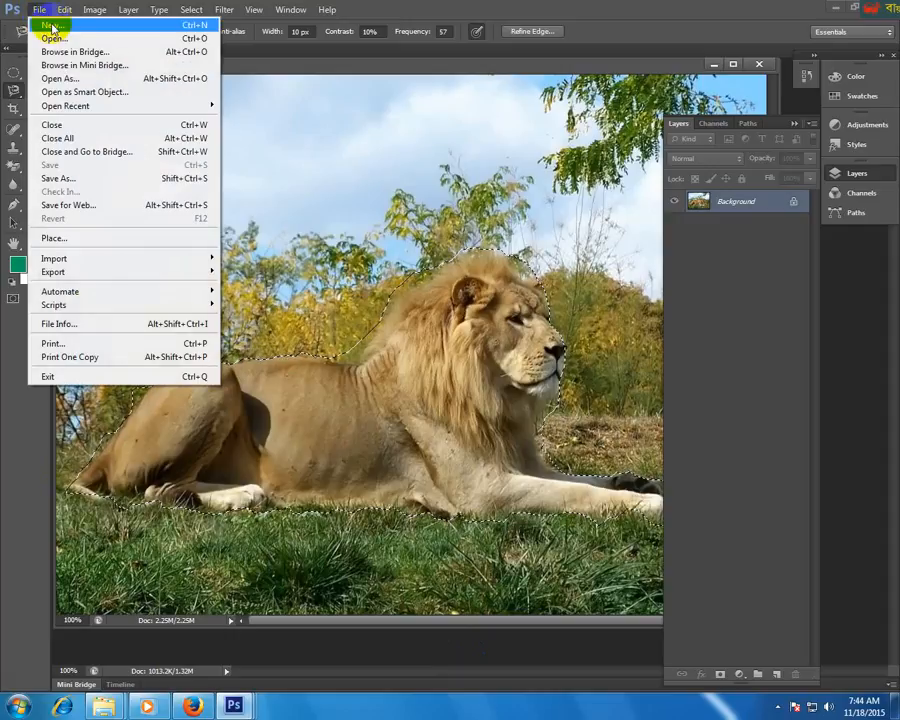
pyautogui.click(50, 25)
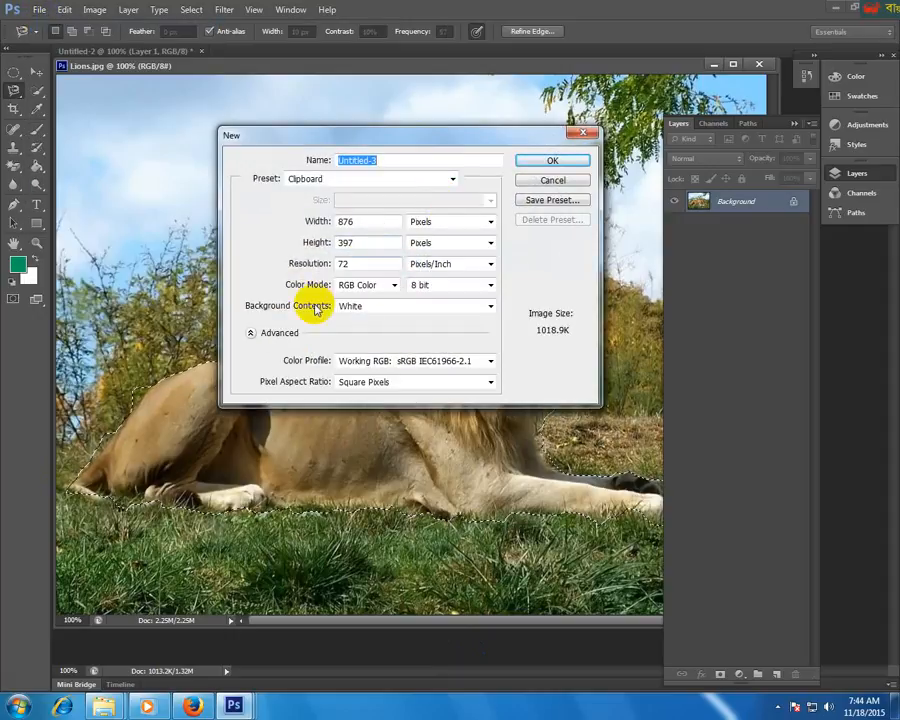
pyautogui.click(548, 159)
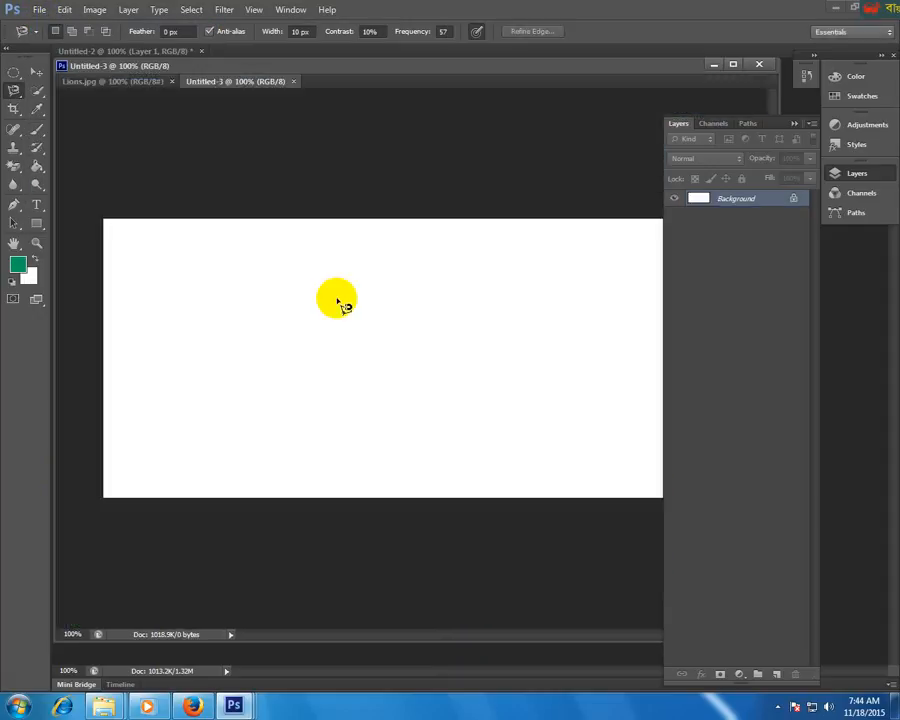
pyautogui.hotkey('ctrl', 'v')
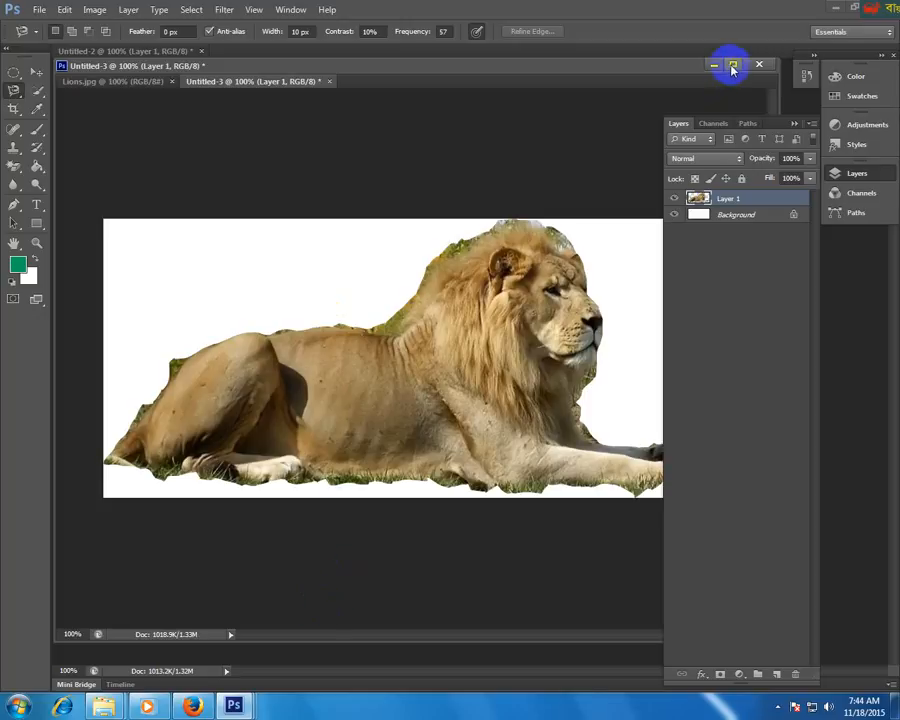
# - Shrink the floating Untitled-3 document window and place it near the middle of the workspace
pyautogui.moveTo(689, 70); pyautogui.dragTo(438, 192)
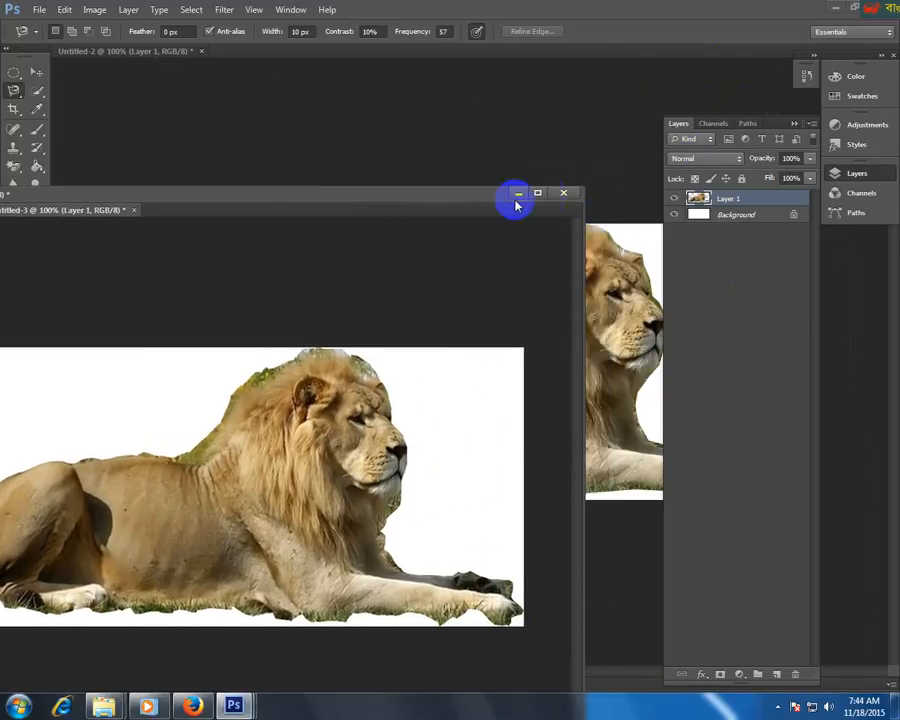
pyautogui.moveTo(582, 187); pyautogui.dragTo(170, 384)
pyautogui.moveTo(110, 390); pyautogui.dragTo(480, 256)
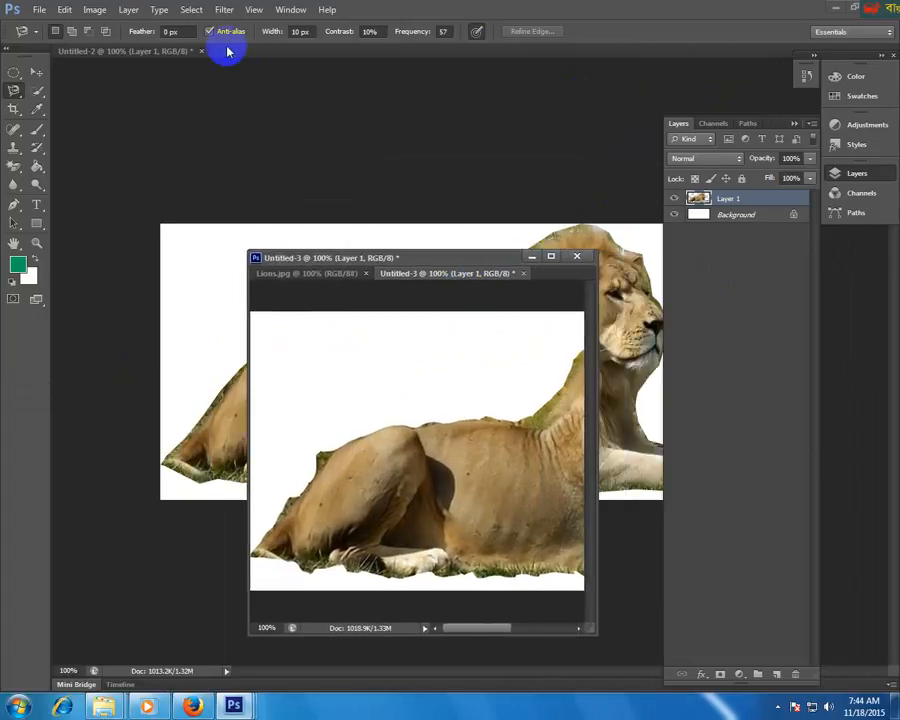
# - Float Untitled-2 in its own window, shrink it, and arrange it side by side with the Untitled-3 window
pyautogui.moveTo(120, 50); pyautogui.dragTo(412, 180)
pyautogui.click(500, 265)
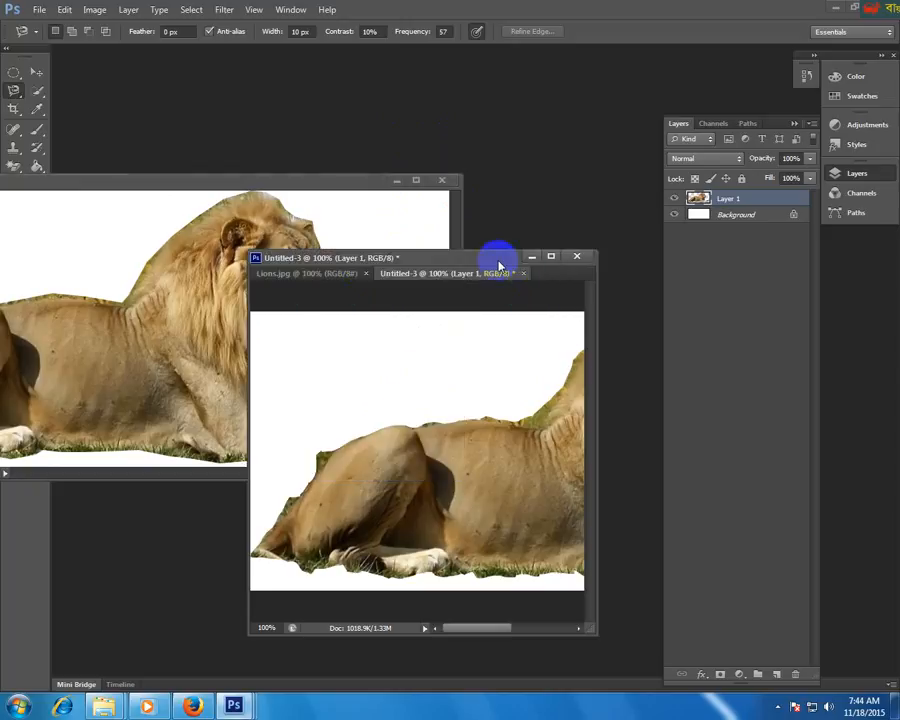
pyautogui.moveTo(500, 265); pyautogui.dragTo(352, 308)
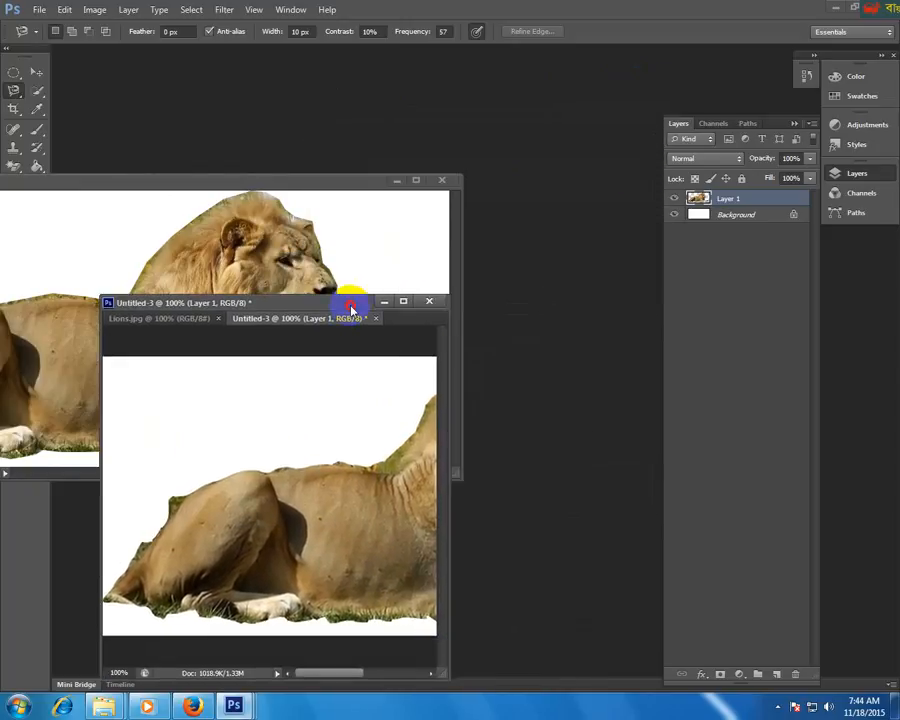
pyautogui.moveTo(267, 184); pyautogui.dragTo(373, 116)
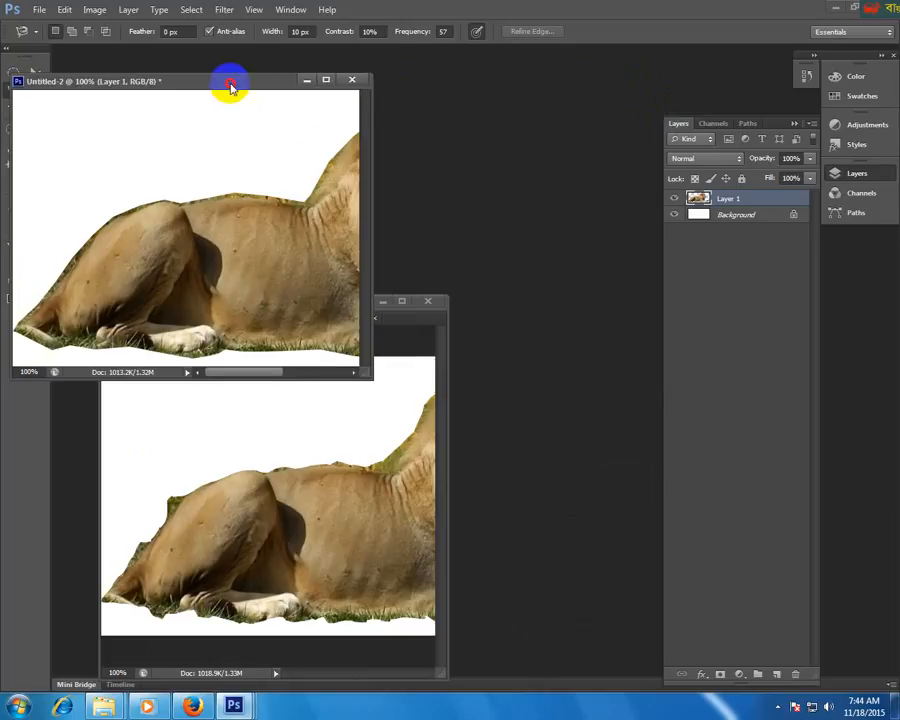
pyautogui.moveTo(230, 84); pyautogui.dragTo(291, 62)
pyautogui.click(402, 368)
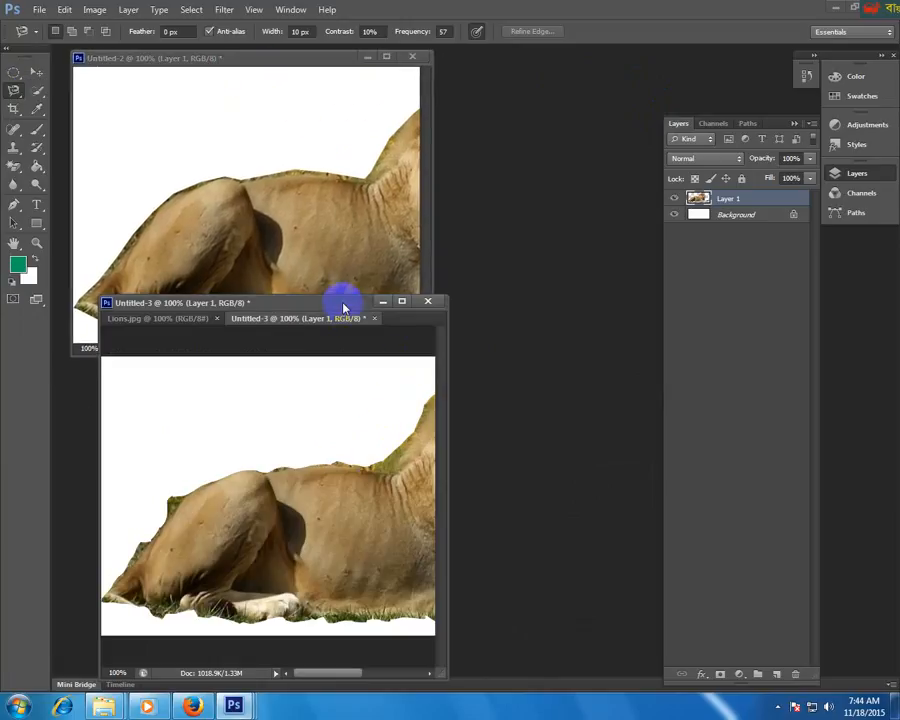
pyautogui.moveTo(346, 301); pyautogui.dragTo(692, 60)
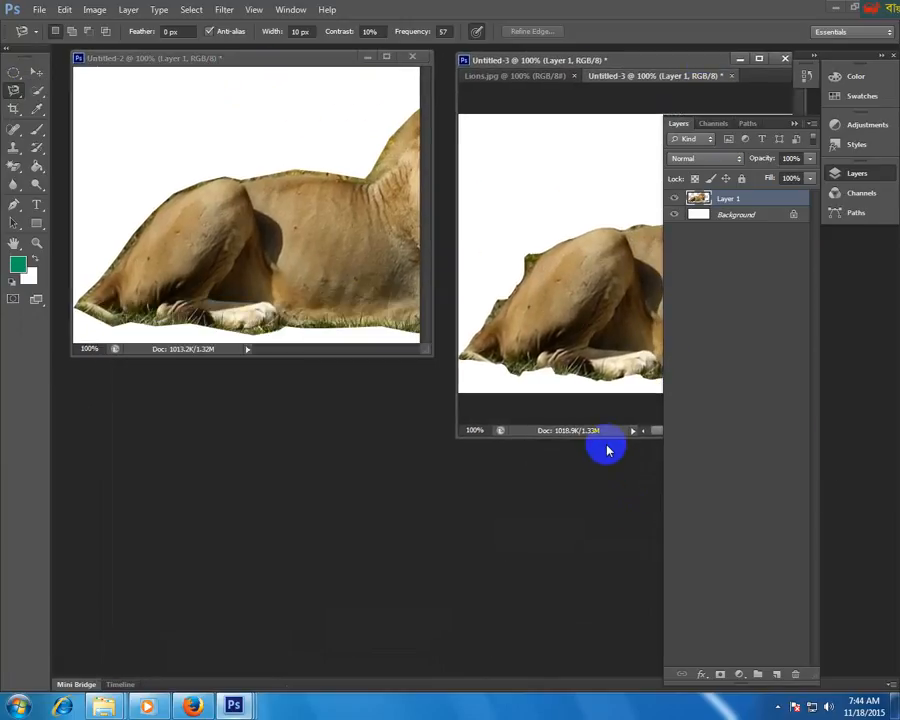
# - Collapse the Layers panel, and shorten and lower the Untitled-3 window to compare its cutout with Untitled-2
pyautogui.moveTo(605, 430); pyautogui.dragTo(602, 392)
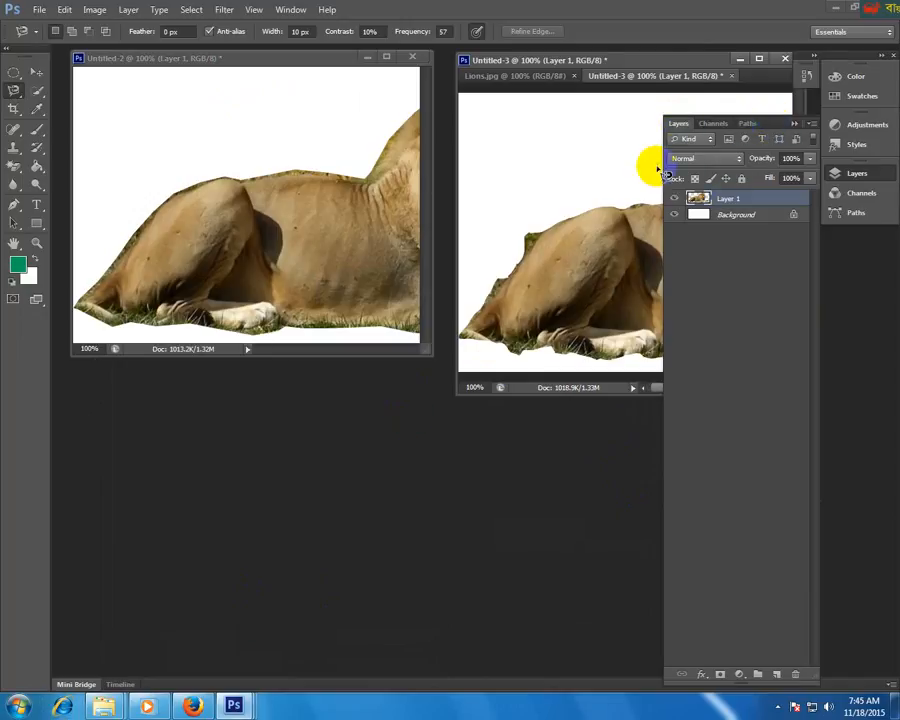
pyautogui.click(795, 127)
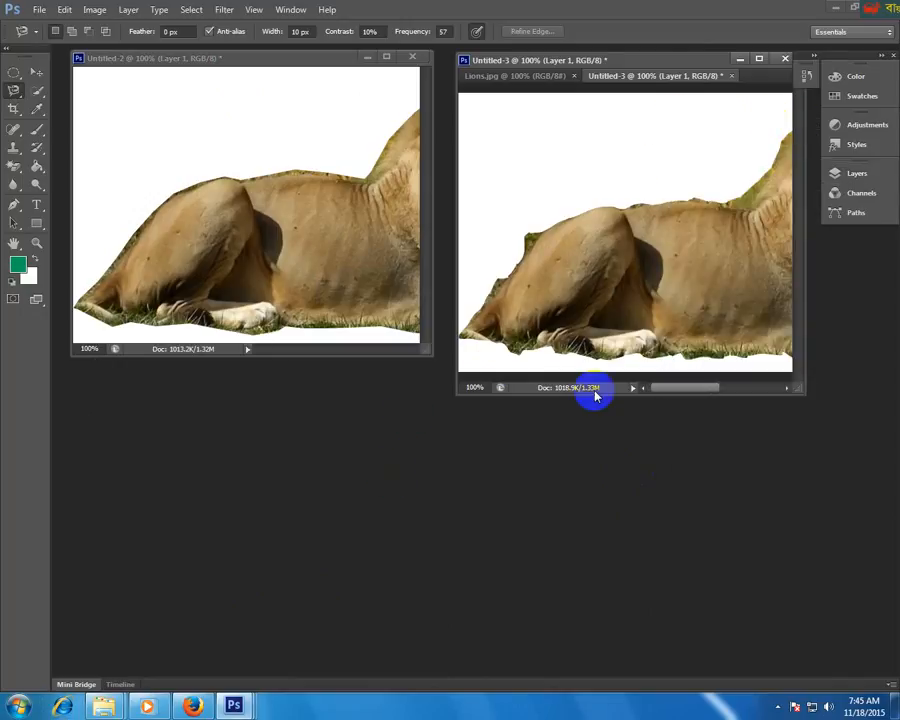
pyautogui.moveTo(670, 62); pyautogui.dragTo(689, 219)
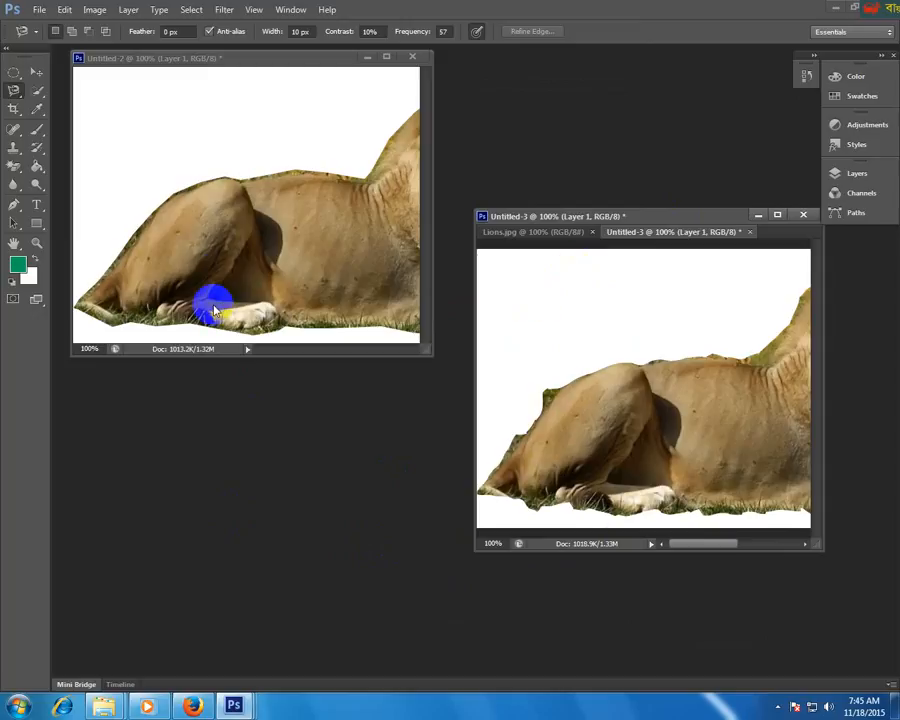
pyautogui.click(779, 707)
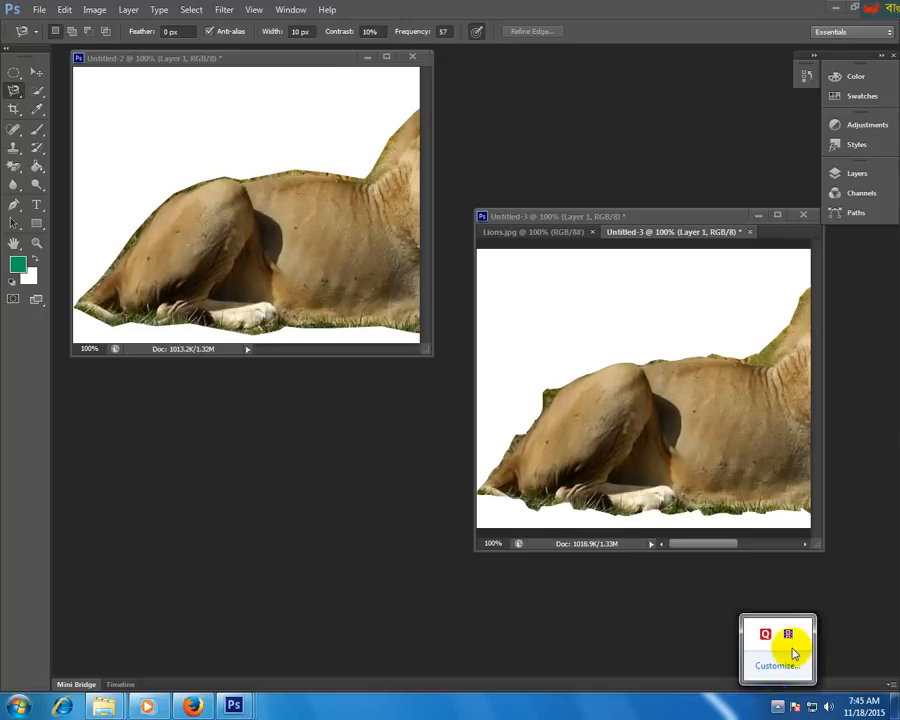